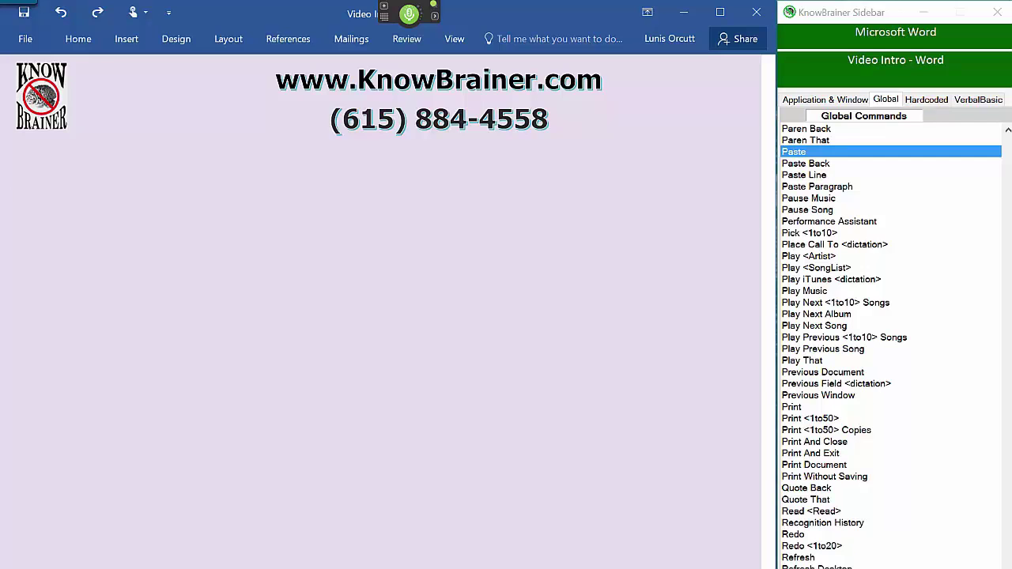
# - Write an introduction about creating a global KnowBrainer Professional command to launch Malwarebytes, scan for malware and minimize the utility, naming the mbam.exe location
pyautogui.write('The following demonstrates how to create a global KnowBrainer Professional command to launch Malwarebytes,')
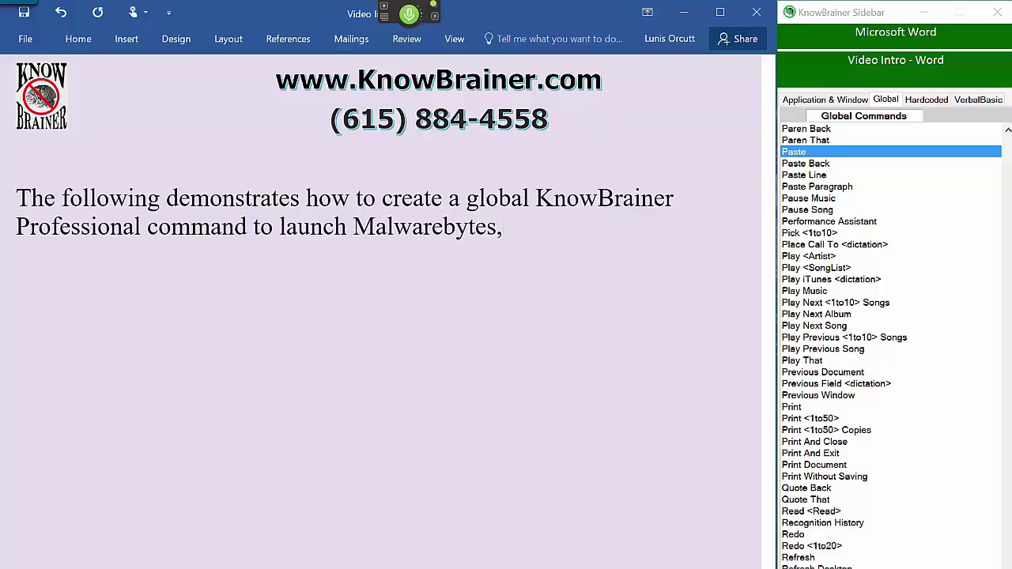
pyautogui.write(' scan your computer for malware')
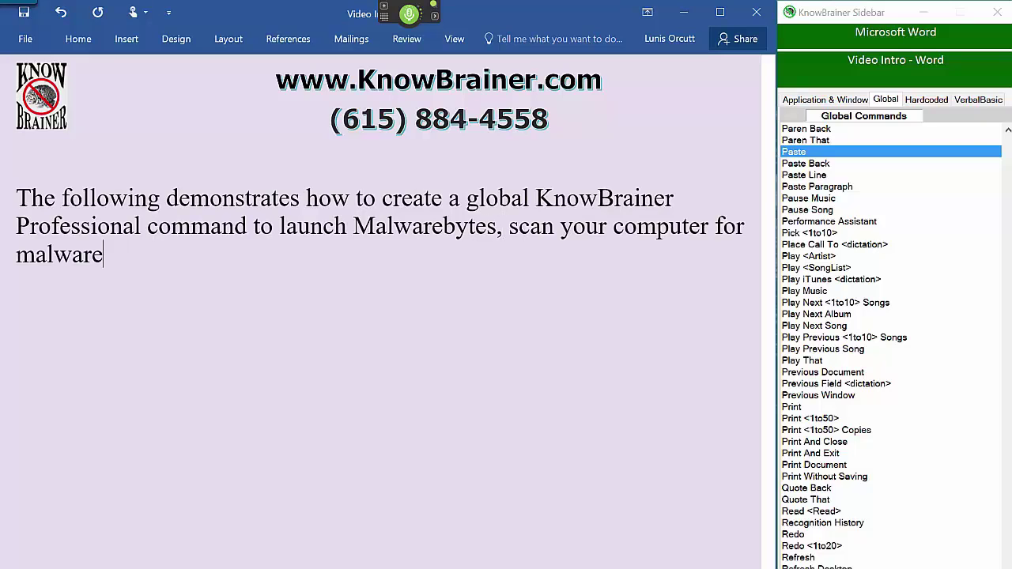
pyautogui.write(' and minimize the utility.')
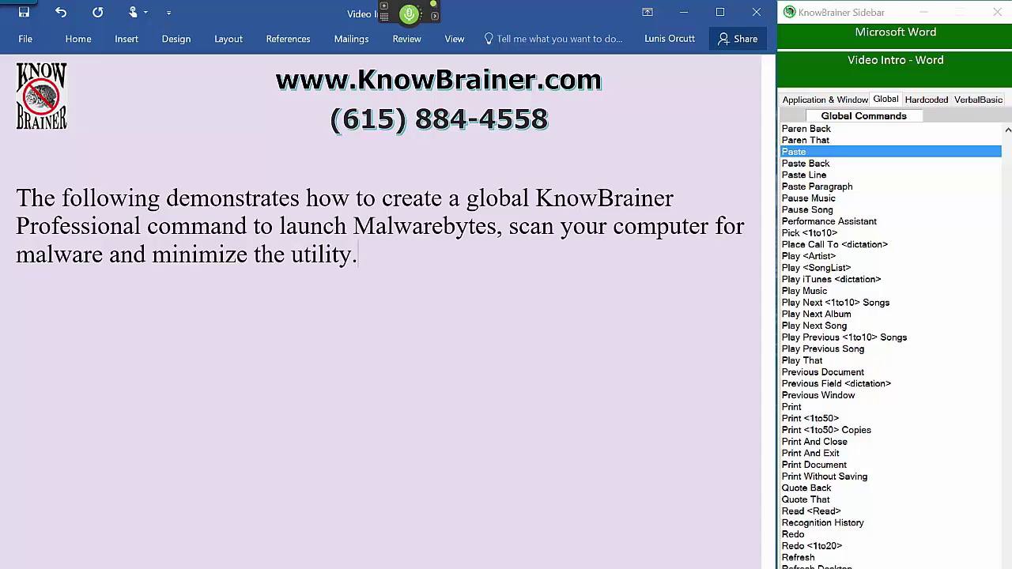
pyautogui.write(' We begin by locating the Malwarebytes executable')
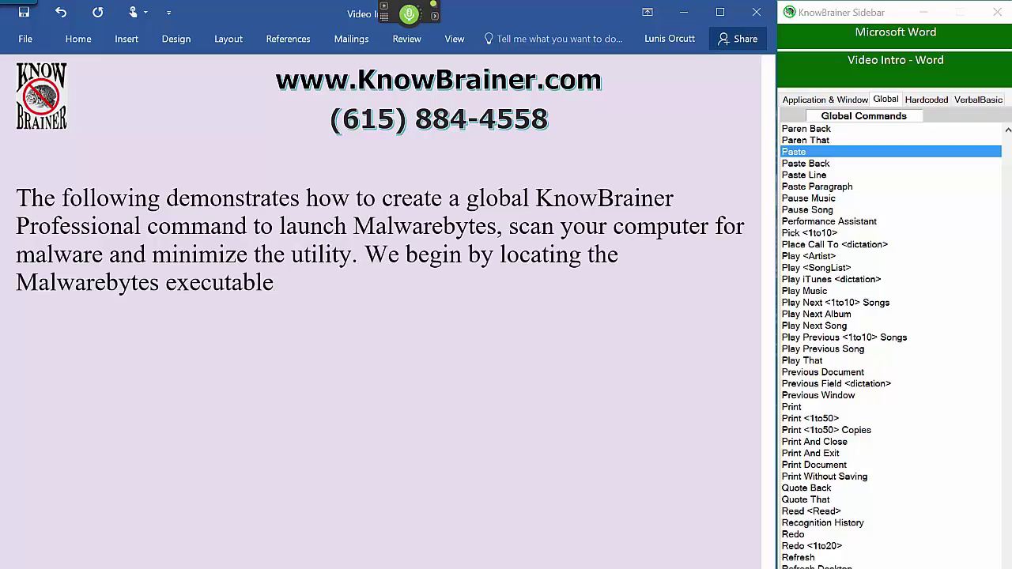
pyautogui.write(' which is located at')
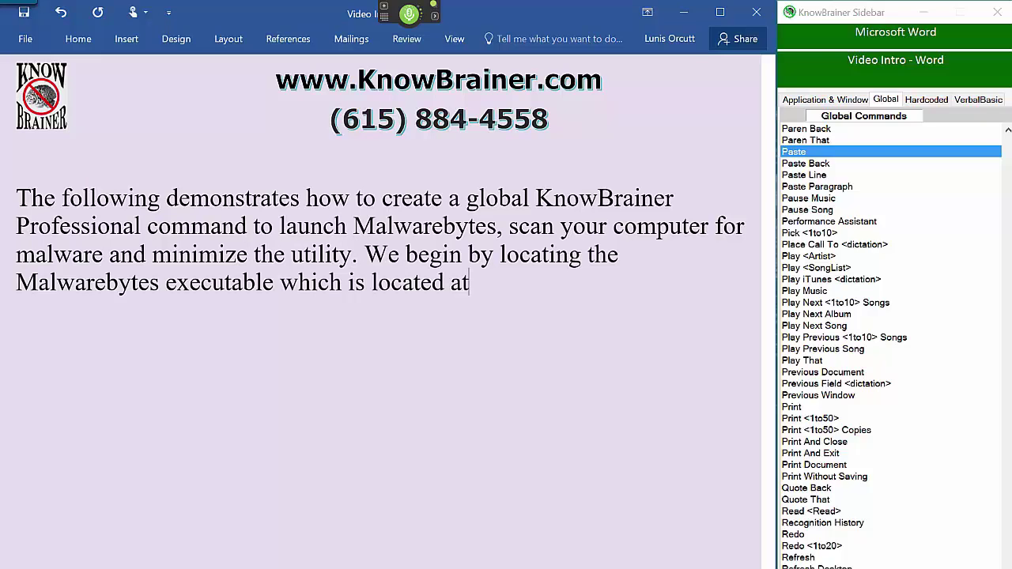
pyautogui.write('C:\\Program Files (x86)\\Malwarebytes Anti-malware\\mbam.exe.')
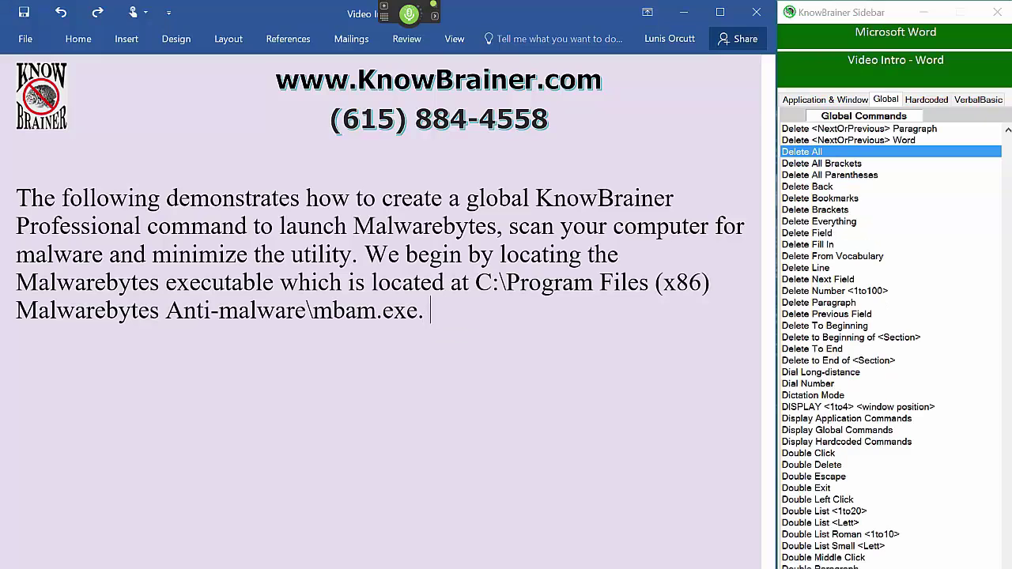
# - Replace all body text with a paragraph on 2 approaches to open Malwarebytes: AppBringUp with the full mbam.exe path, or the shorter Shell execute
pyautogui.hotkey('ctrl', 'a')
pyautogui.press('Delete')
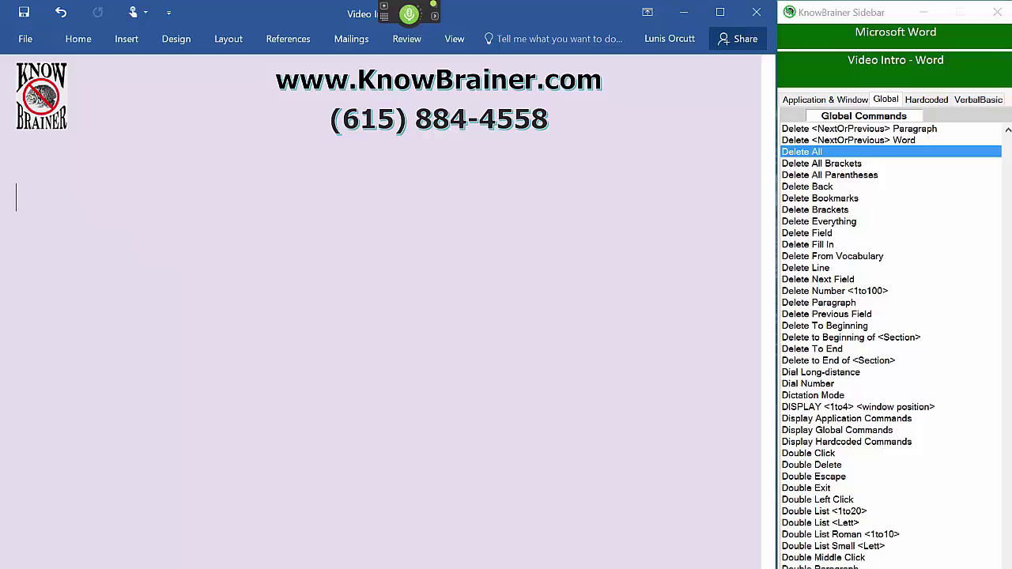
pyautogui.write('Note that there are 2 approaches to open Malwarebytes.')
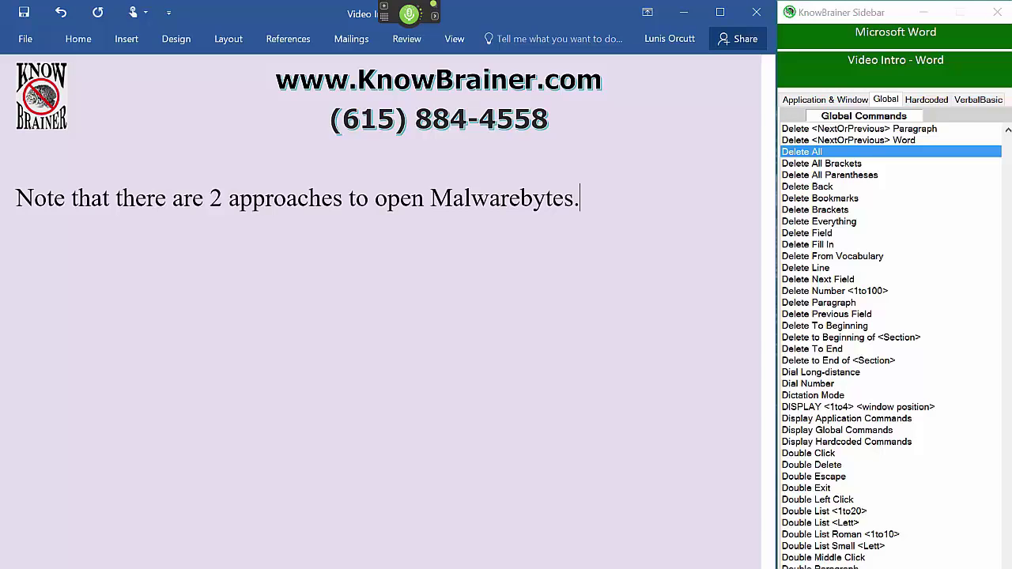
pyautogui.write(' The bulletproof approach would be to use')
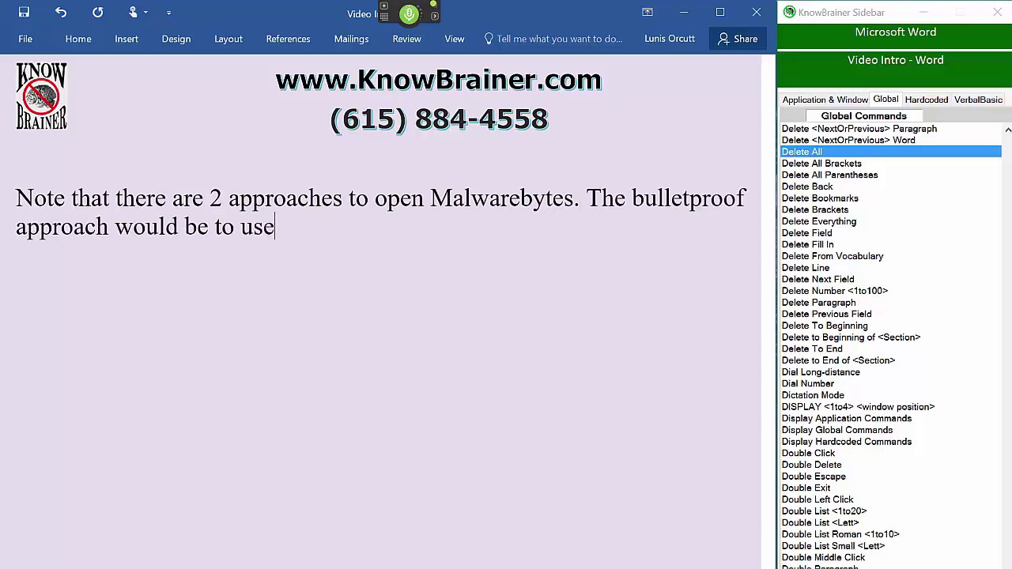
pyautogui.write('AppBringUp "C:\\Program Files (x86) Malwarebytes Anti-malware\\mbam.exe."')
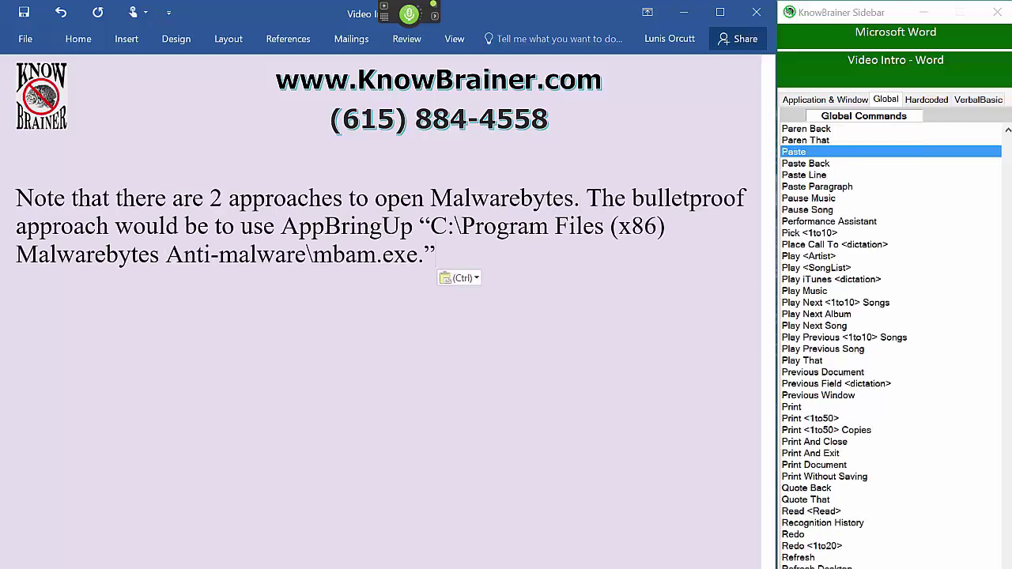
pyautogui.write('Anti-malware\\mbam.exe.”')
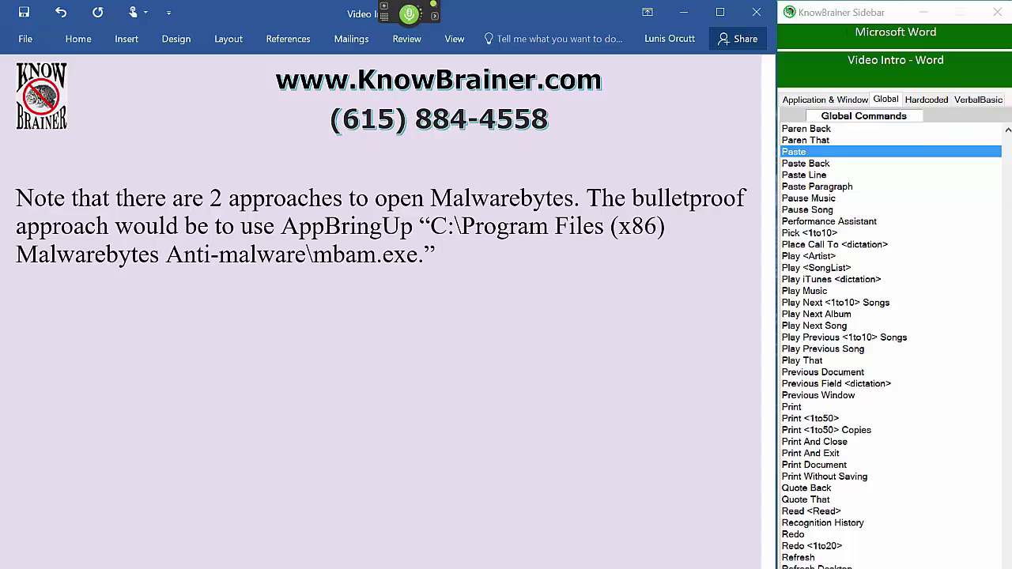
pyautogui.write(' The shorter version is to use Shell execute')
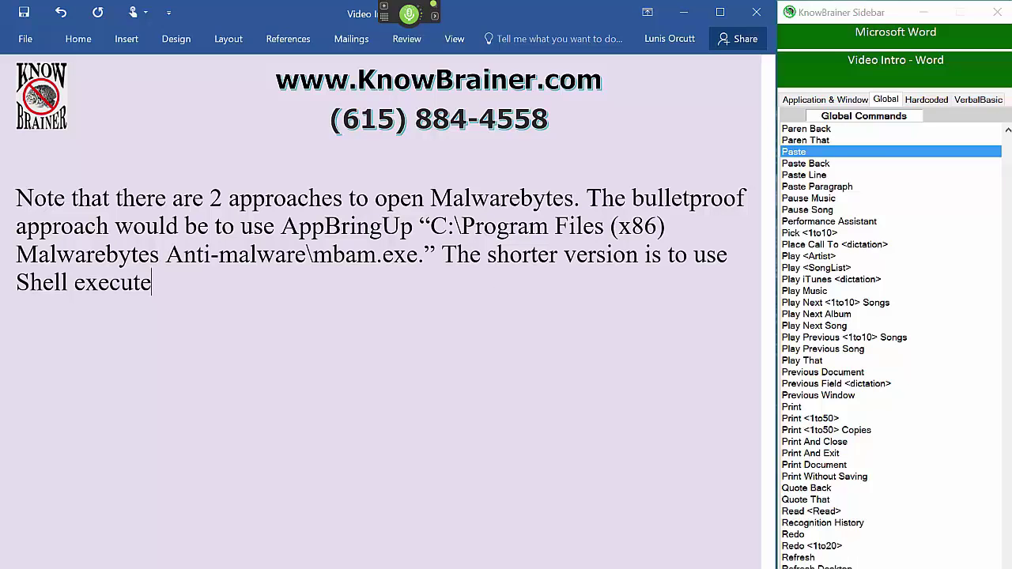
pyautogui.write(' which allows you to trigger the name of the application.')
pyautogui.press('Return')
pyautogui.press('Return')
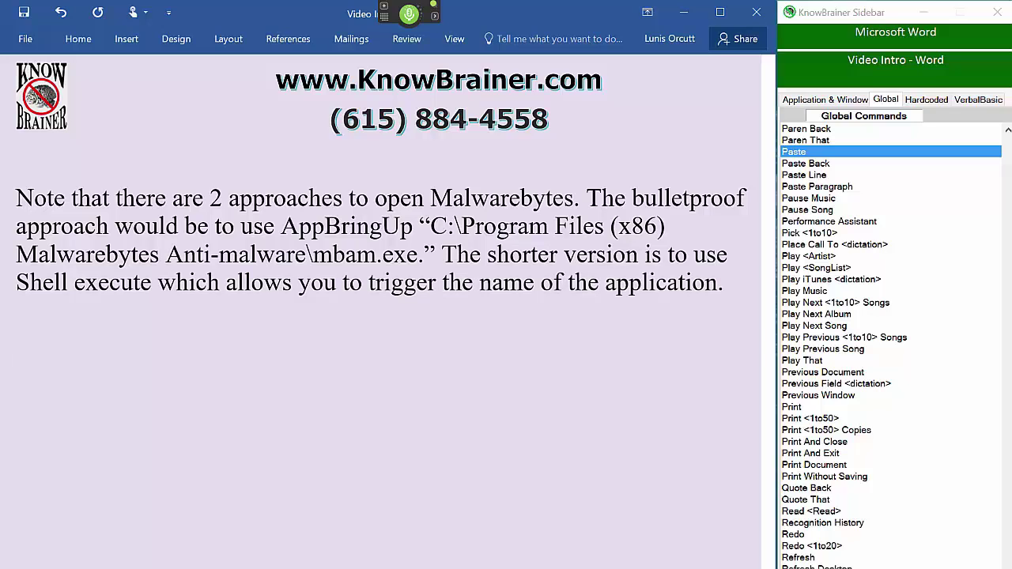
# - Add a paragraph about creating and naming the new global command, then dictating code that begins with informative information where the command will verify its deployment
pyautogui.write('We will begin by simultaneously creating and naming our new global command.')
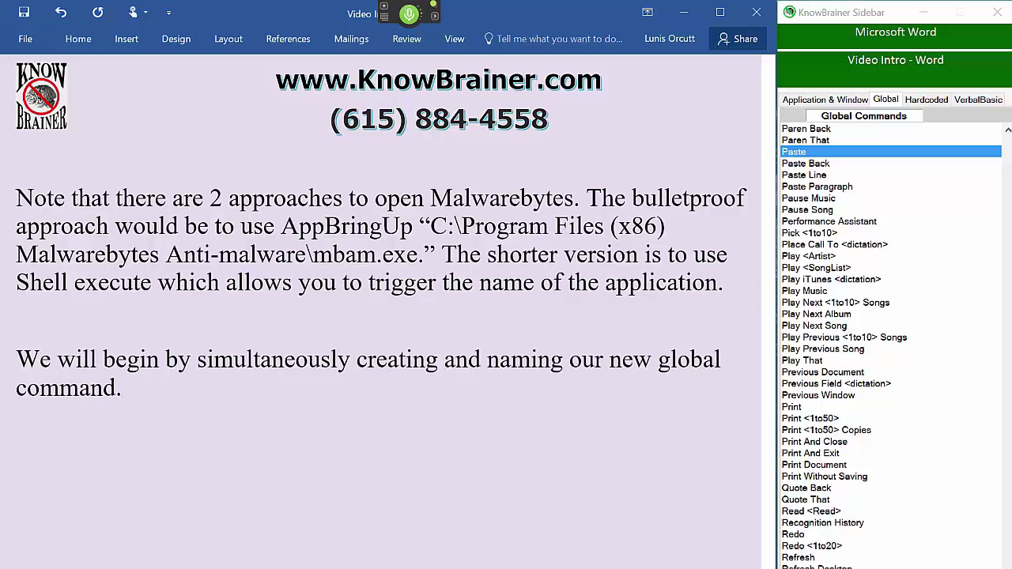
pyautogui.write(' We will then dictate the code')
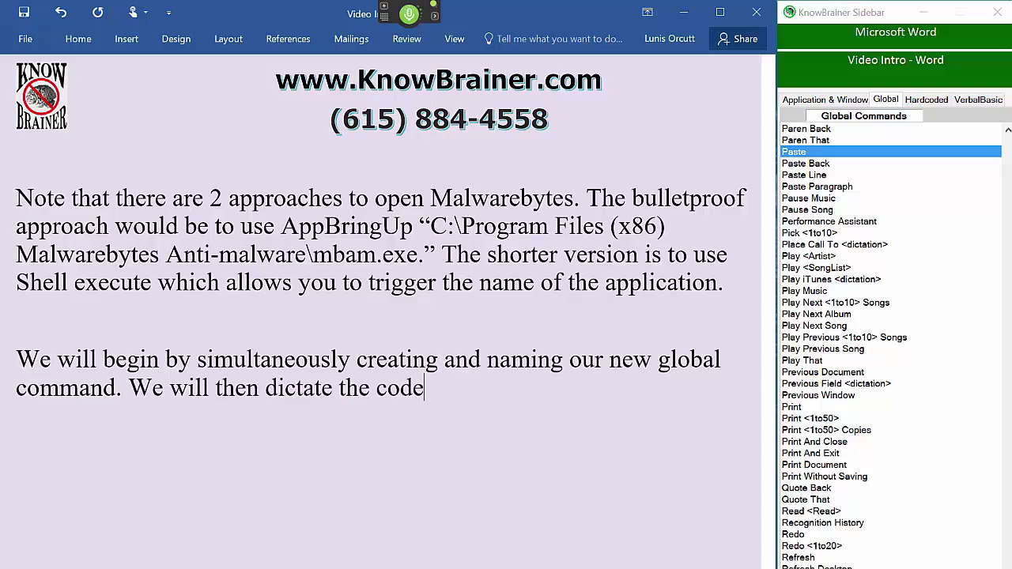
pyautogui.write(' which will begin with some unnecessary but informative information')
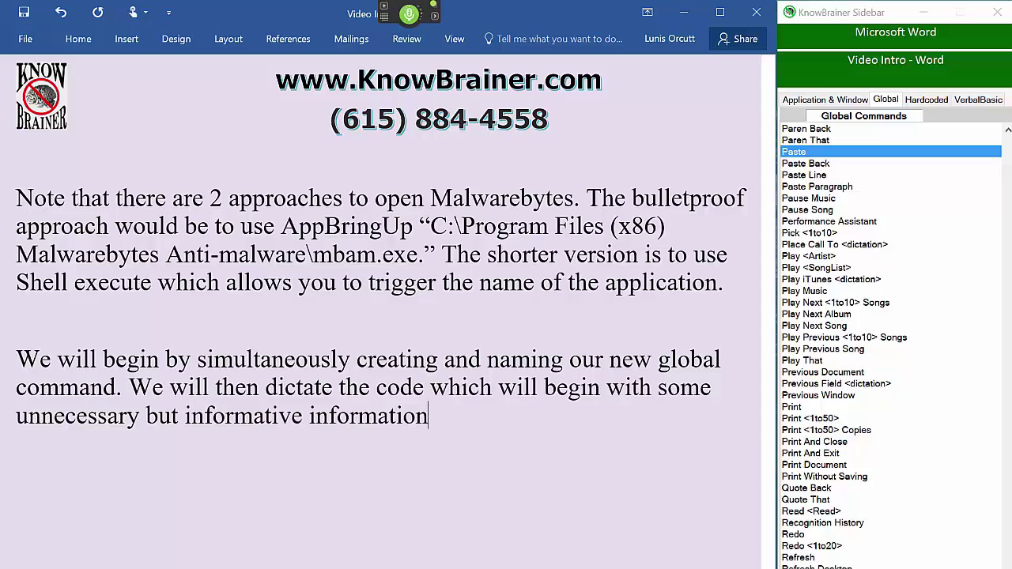
pyautogui.write(' with the command will verify its deployment.')
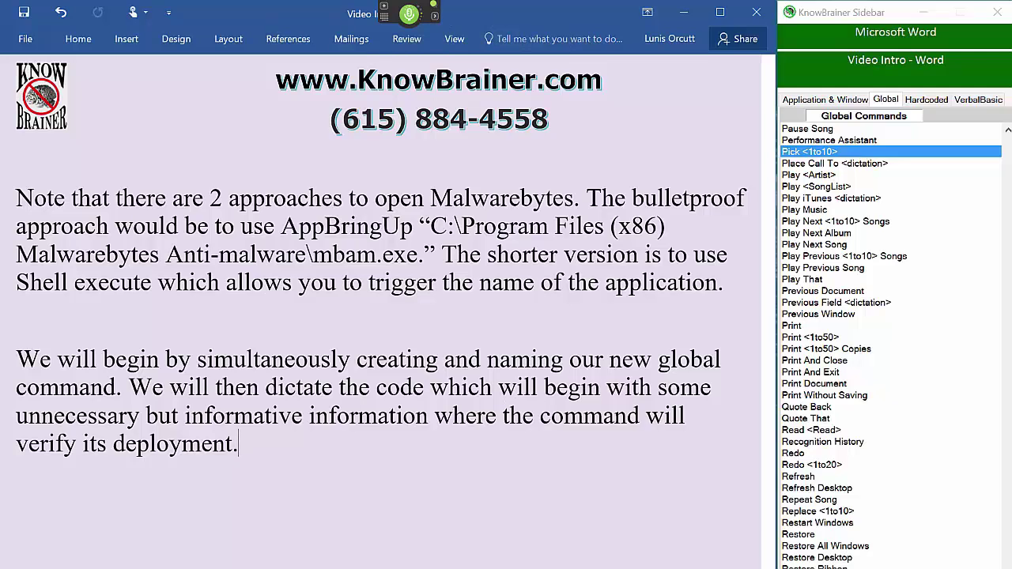
# - Replace the body text with a paragraph on the 1 second wait time and the Shell execute line opening Malwarebytes, correcting “scanned” to “scan”
pyautogui.hotkey('ctrl', 'a')
pyautogui.press('Delete')
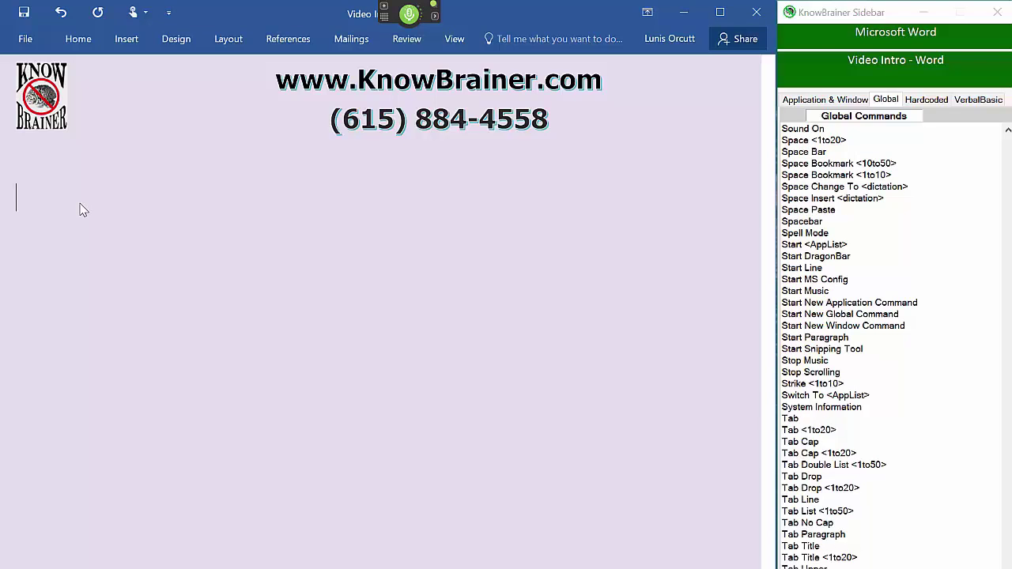
pyautogui.write('We will then add a 1 second wait time,')
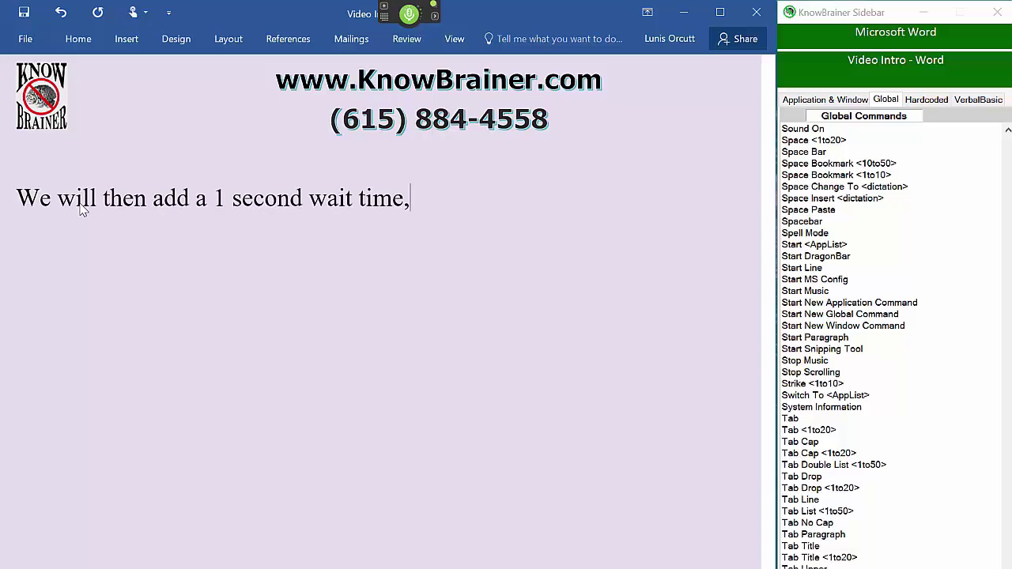
pyautogui.write(' to give the command enough time to say “initiating scanned”.')
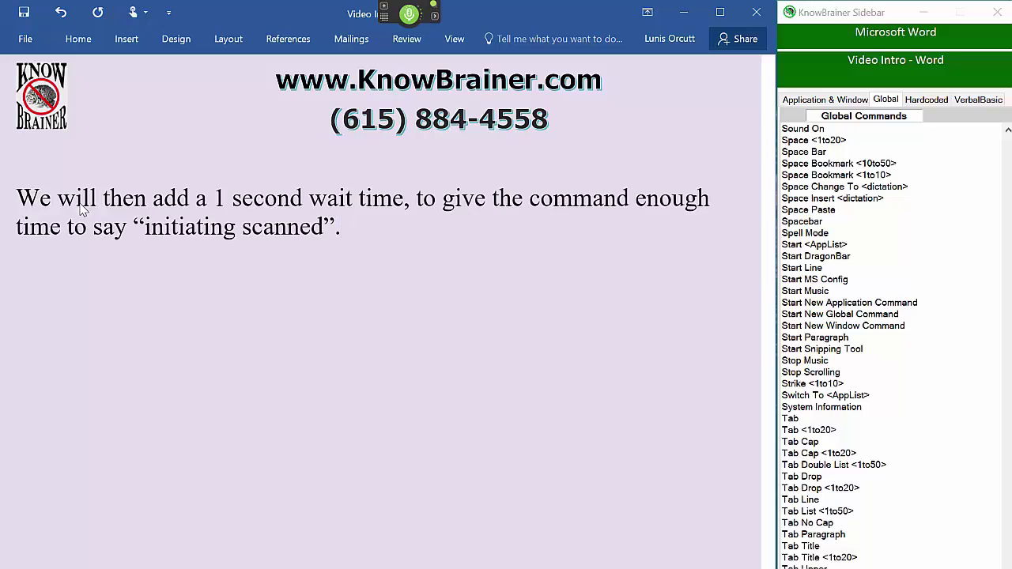
pyautogui.write(' We will open Malwarebytes by creating the Shell execute line')
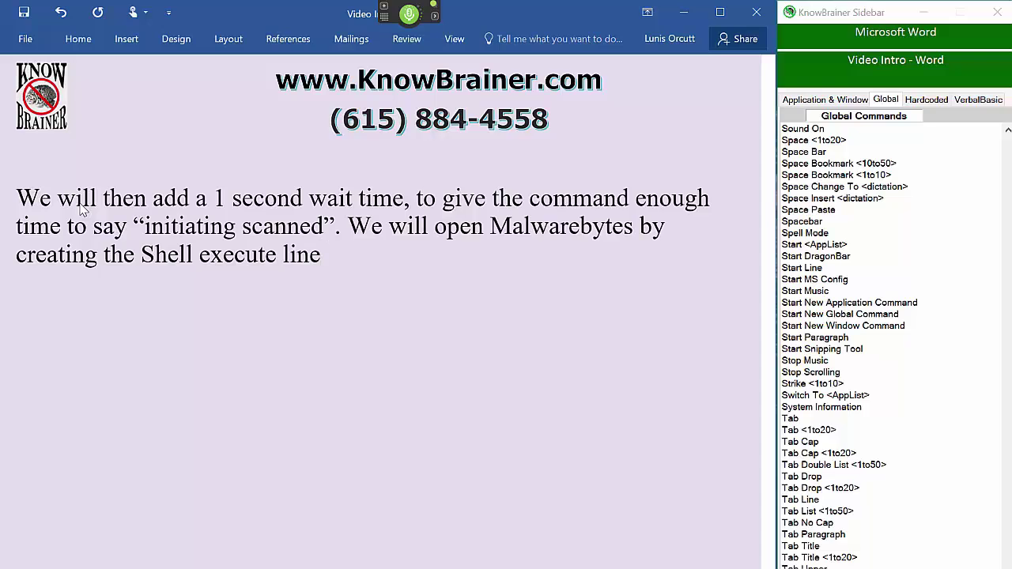
pyautogui.write(' and spelling the name of the application,')
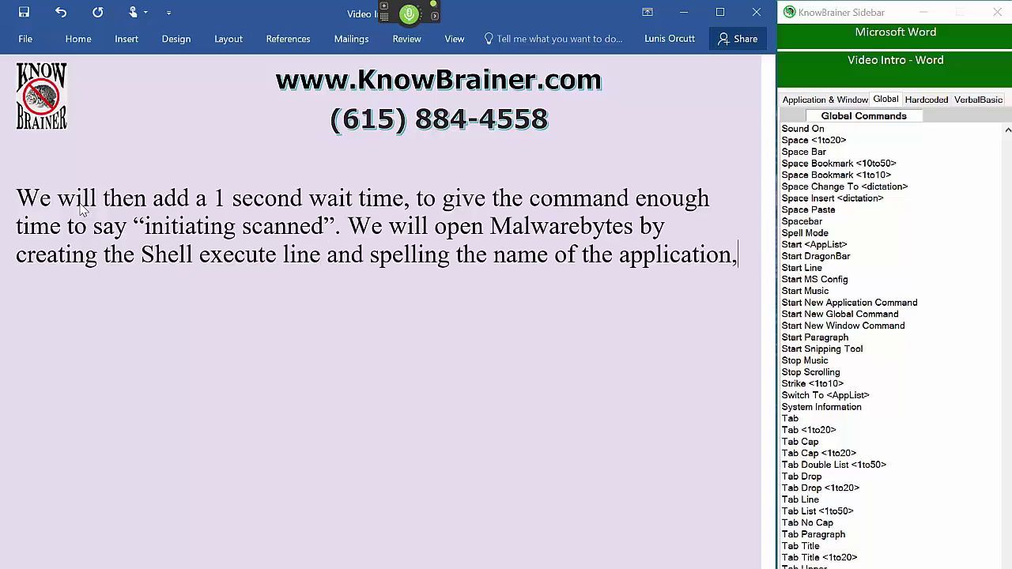
pyautogui.write(' because is not a known word in our vocabulary.')
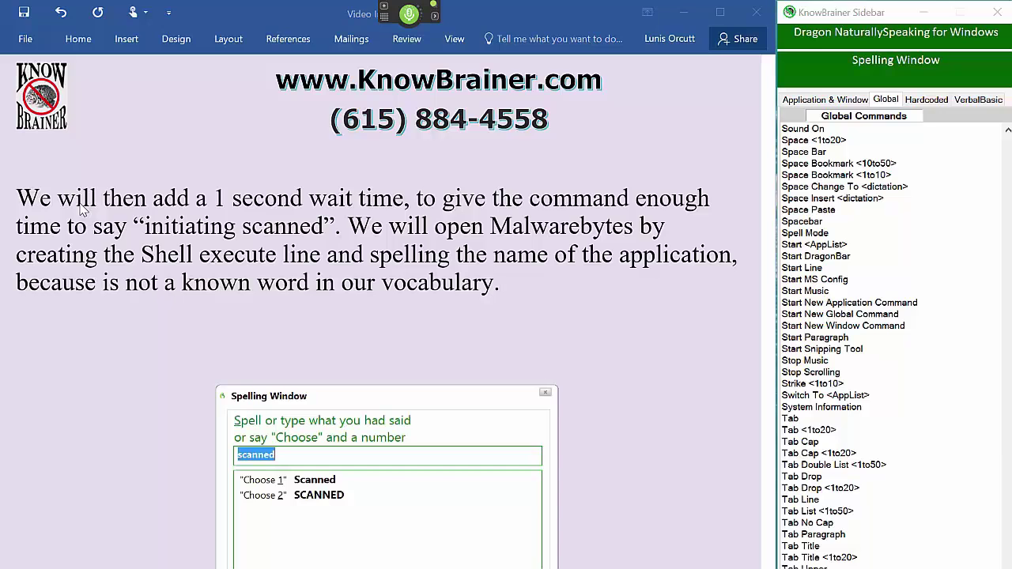
pyautogui.write('scan')
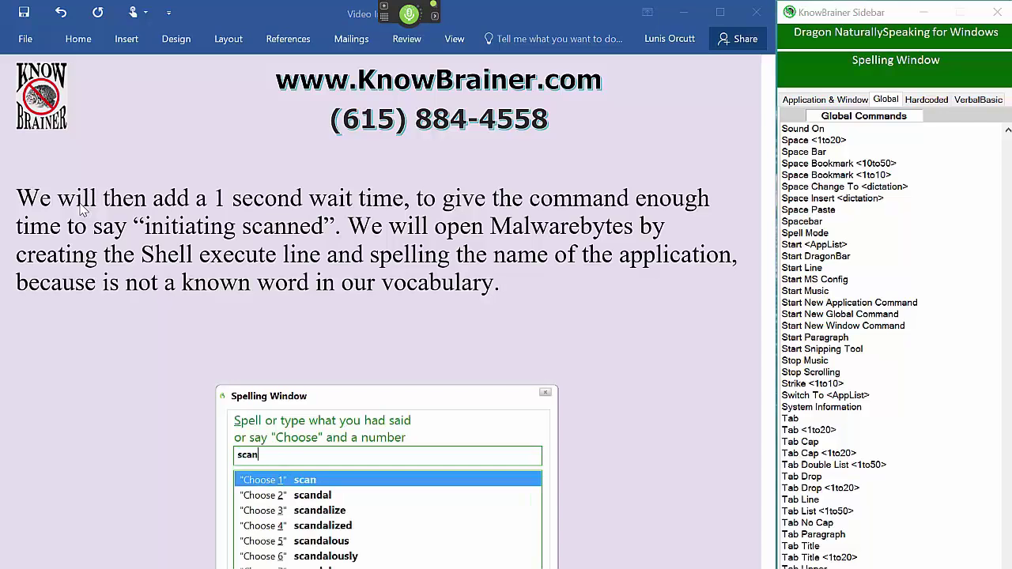
pyautogui.press('Return')
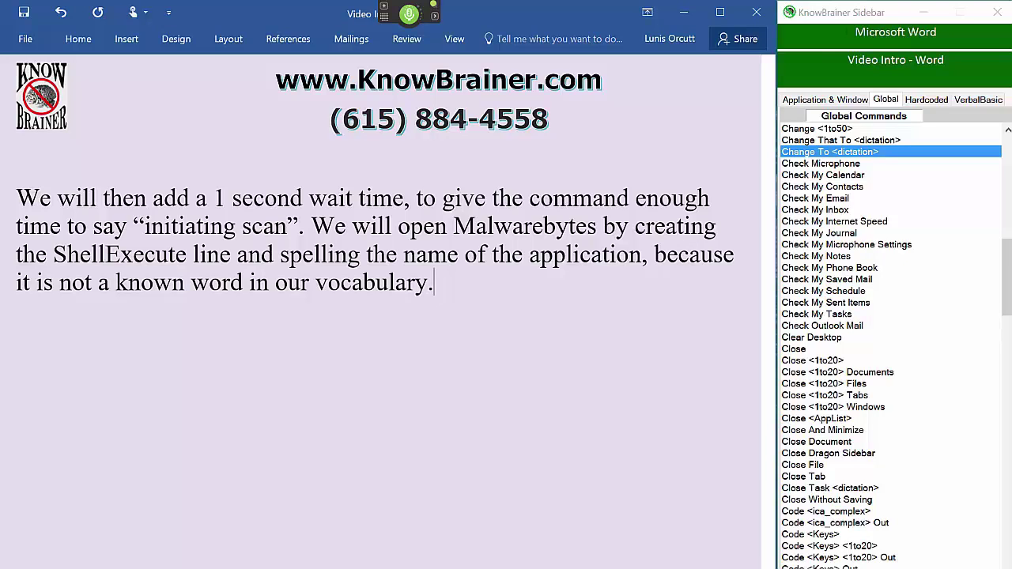
pyautogui.press('Return')
pyautogui.press('Return')
pyautogui.write('We will then save the command but note that the command is not yet complete.')
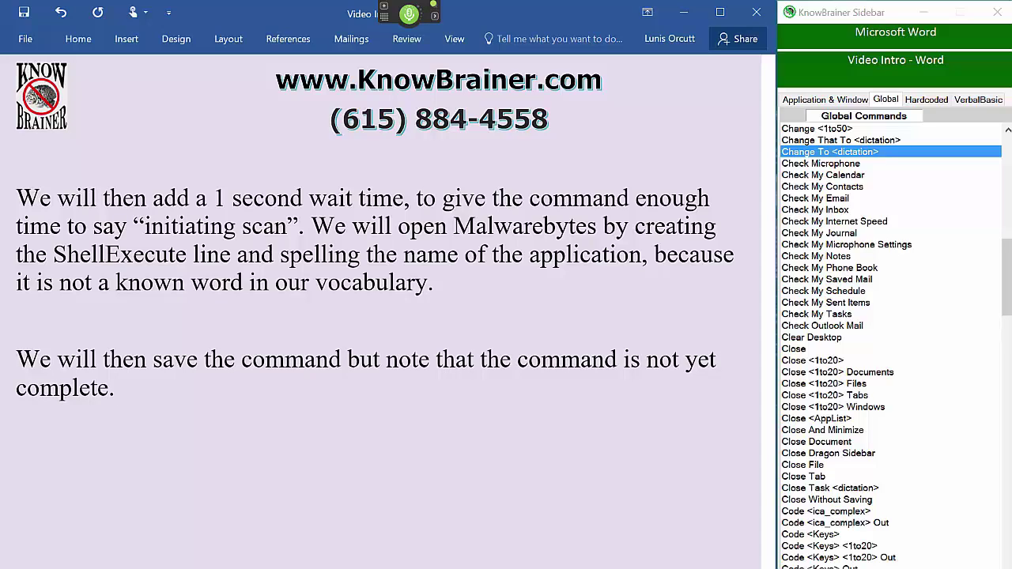
pyautogui.write('We will test the 1st portion of our new command by opening Malwarebytes and saying display numbers to see which number will be required to click')
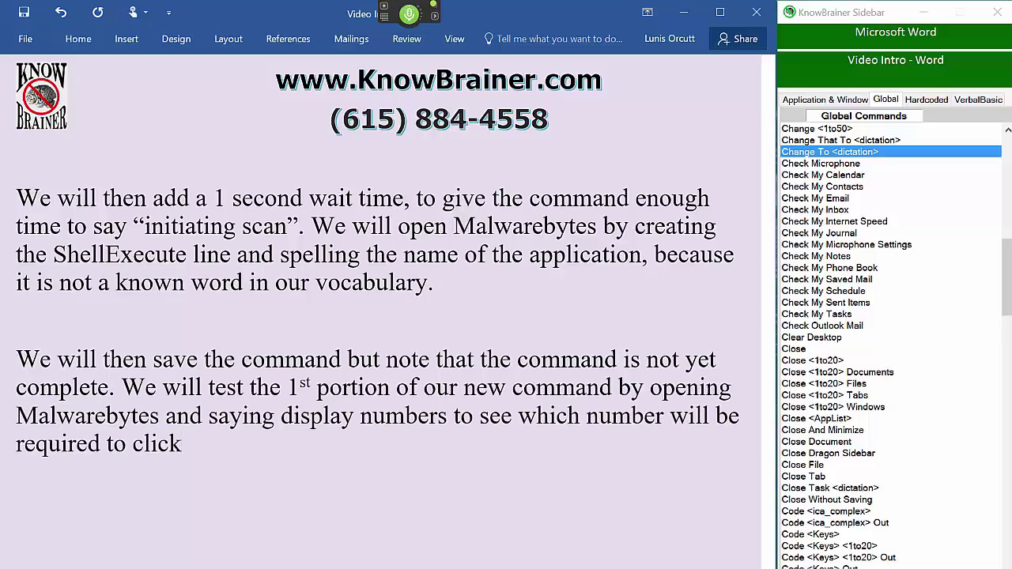
pyautogui.write(' the Scanned Now button.')
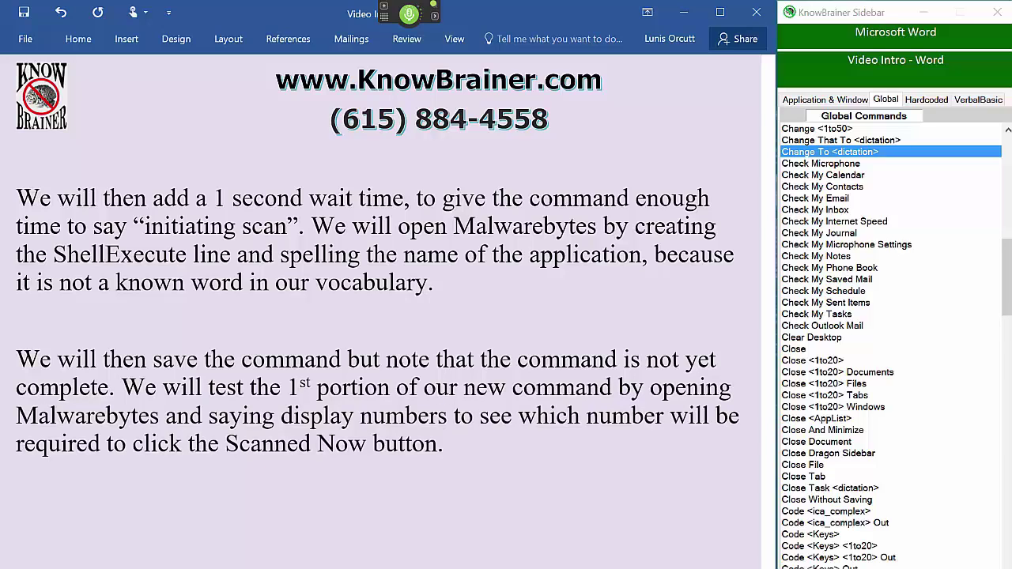
pyautogui.write(' We will then exit Malwarebytes.')
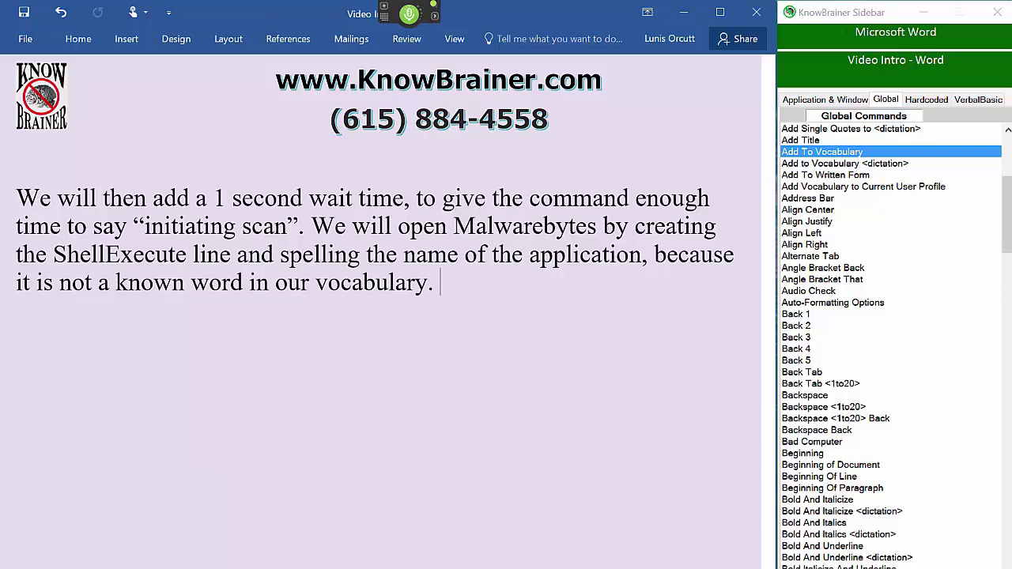
# - Add a paragraph on saving the incomplete command, testing it in Malwarebytes with DISPLAY Numbers to find the Scan Now button's number, and exiting Malwarebytes
pyautogui.press('Return')
pyautogui.press('Return')
pyautogui.write('We will then save the command but note that the command is not yet complete.')
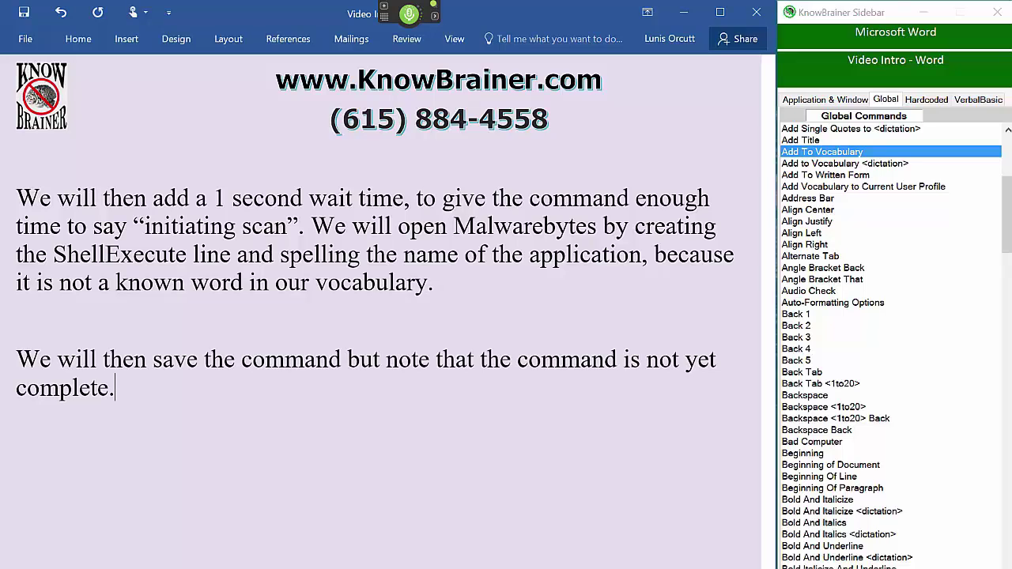
pyautogui.write('We will test the 1st portion of our new command by opening Malwarebytes')
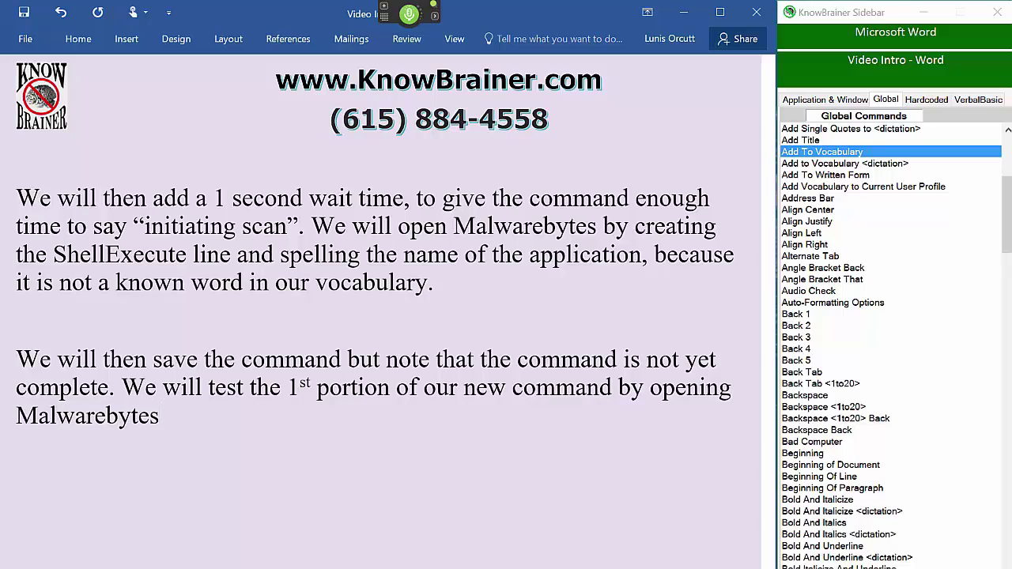
pyautogui.write('and saying DISPLAY Numbers to see which number will be required to click the Scan Now button.')
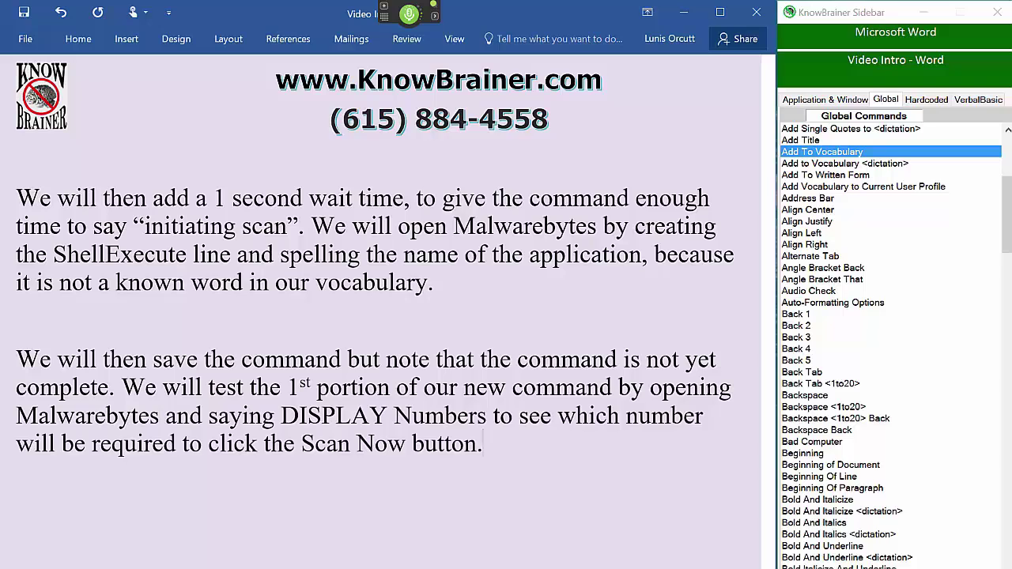
pyautogui.write('We will then exit Malwarebytes.')
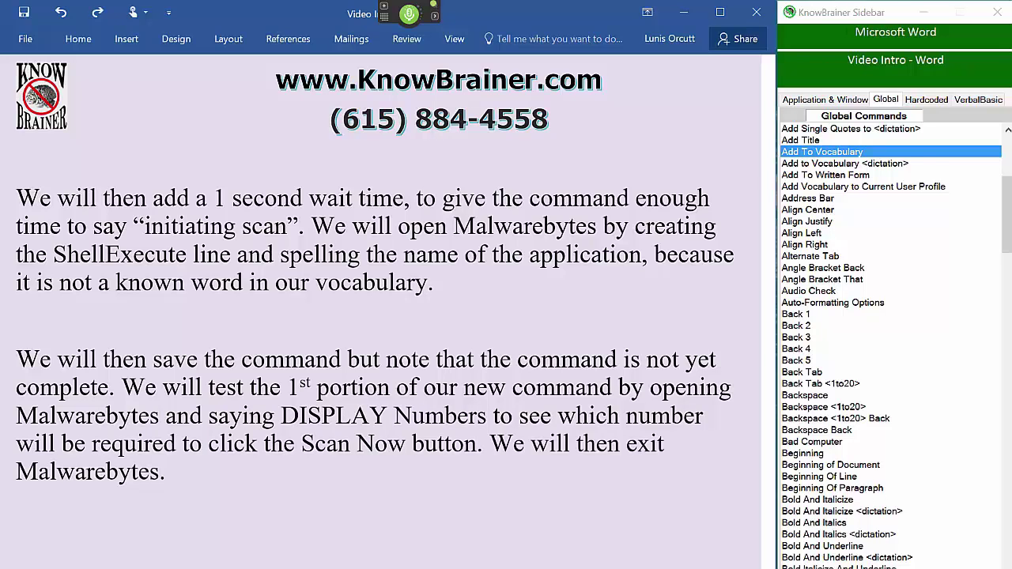
# - Color the words “DISPLAY Numbers” red in the second paragraph and return the cursor to the end of the text
pyautogui.click(24, 139)
pyautogui.moveTo(281, 415); pyautogui.dragTo(486, 415)
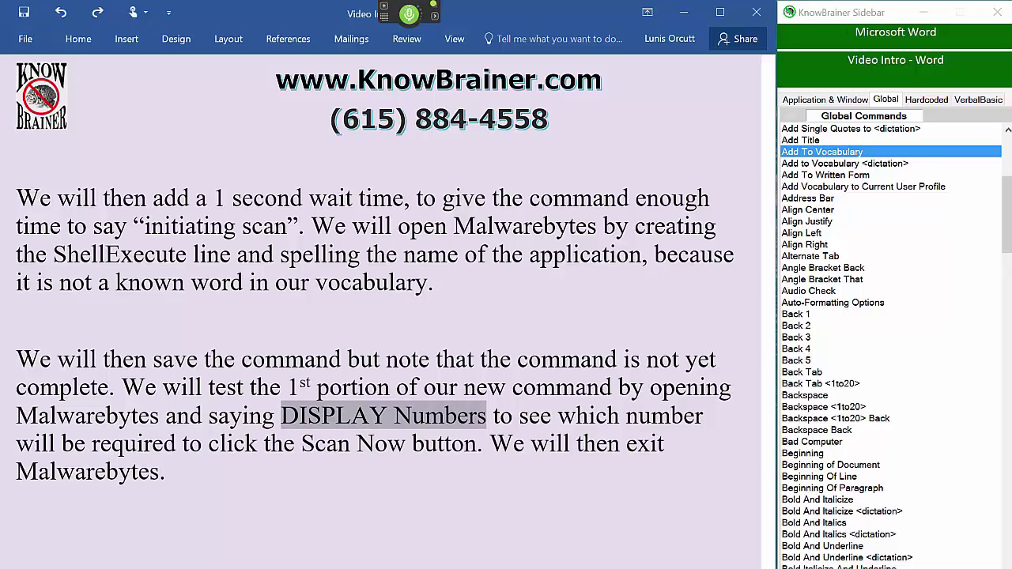
pyautogui.click(165, 472)
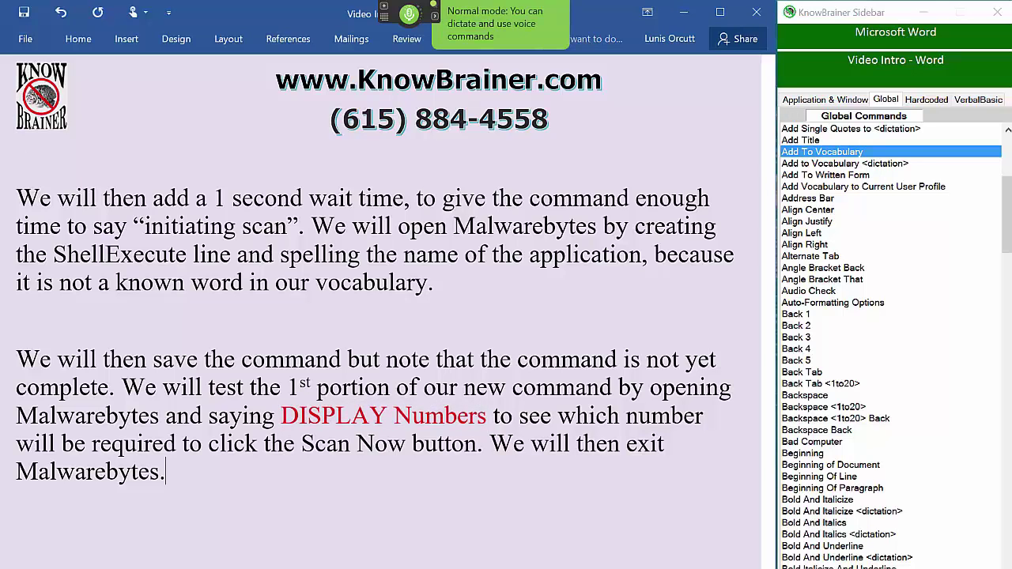
# - Underline the words “Scan Now” in the second paragraph and return the cursor to the end of the document
pyautogui.moveTo(301, 444); pyautogui.dragTo(405, 444)
pyautogui.hotkey('ctrl', 'u')
pyautogui.hotkey('ctrl', 'End')
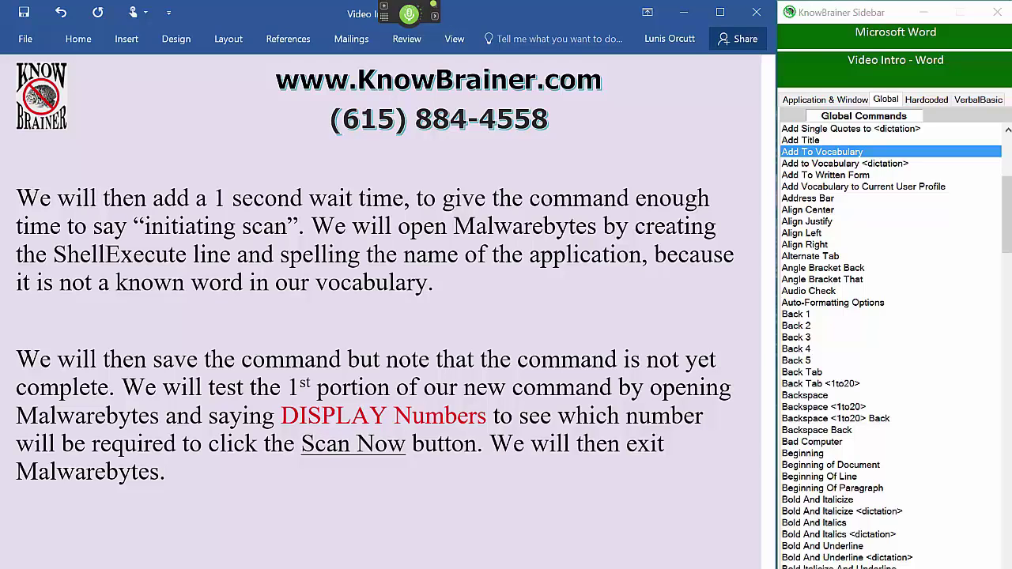
# - Append a sentence about adding 3 additional lines of code to minimize Malwarebytes after triggering the command, and clear the body text
pyautogui.write('We will add 3 additional lines of code that will be used to minimize Malwarebytes after triggering the command.')
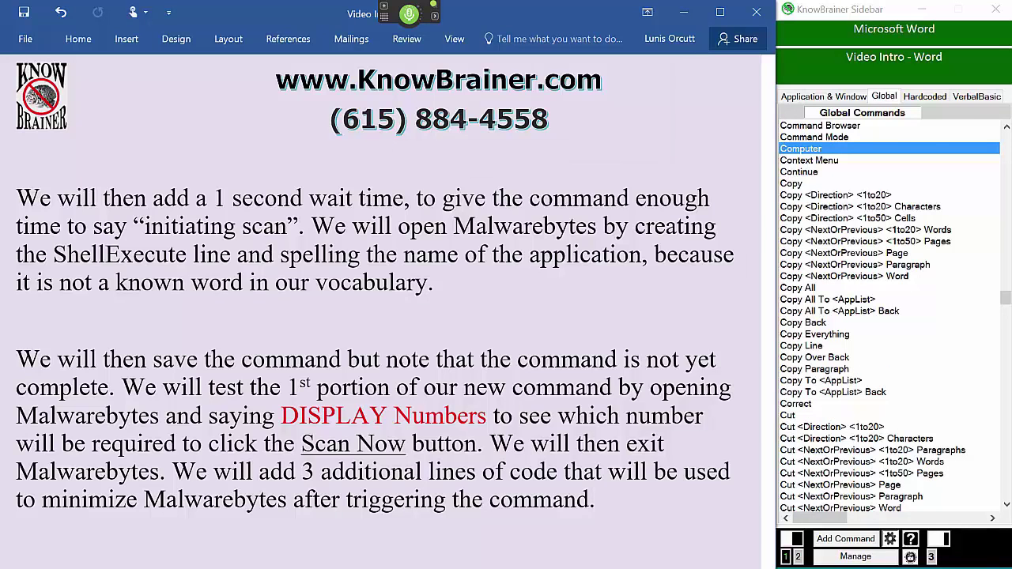
pyautogui.hotkey('ctrl', 'a')
pyautogui.press('Delete')
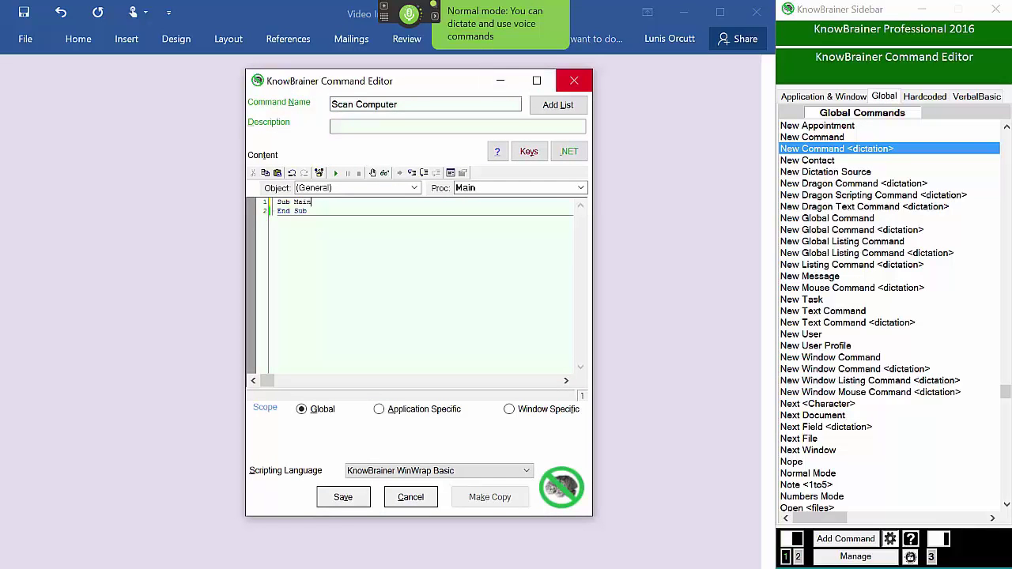
# - In the Scan Computer command's script, add the lines TTSPlayString "initiating scan" and Wait 1 below Sub Main
pyautogui.press('Return')
pyautogui.write('TTSPlayString "initiating scan"')
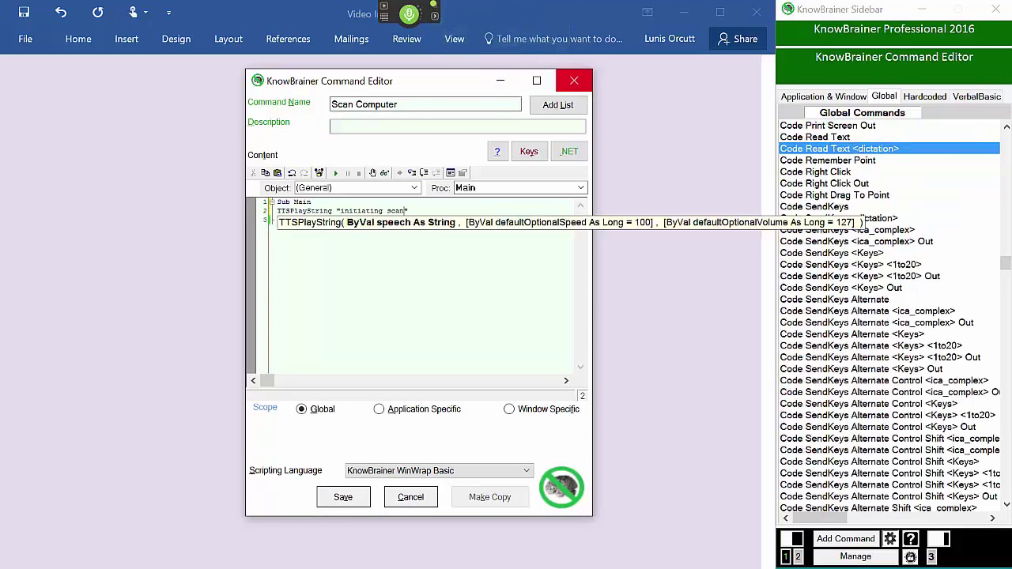
pyautogui.press('Return')
pyautogui.write('Wait 1')
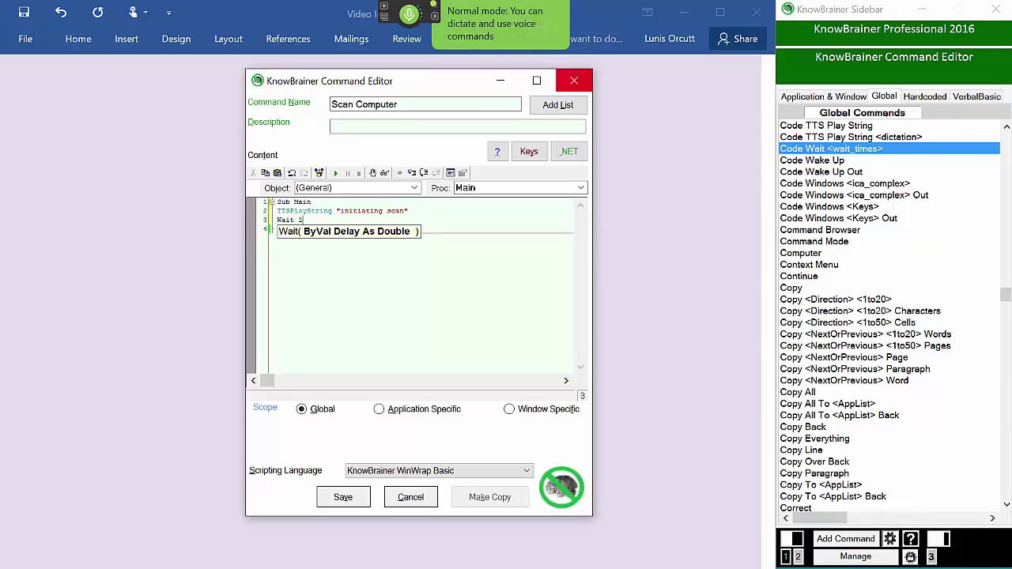
# - Add the line ShellExecute "mbam" below the Wait 1 line and save the Scan Computer command
pyautogui.press('Return')
pyautogui.write('ShellExecute ""')
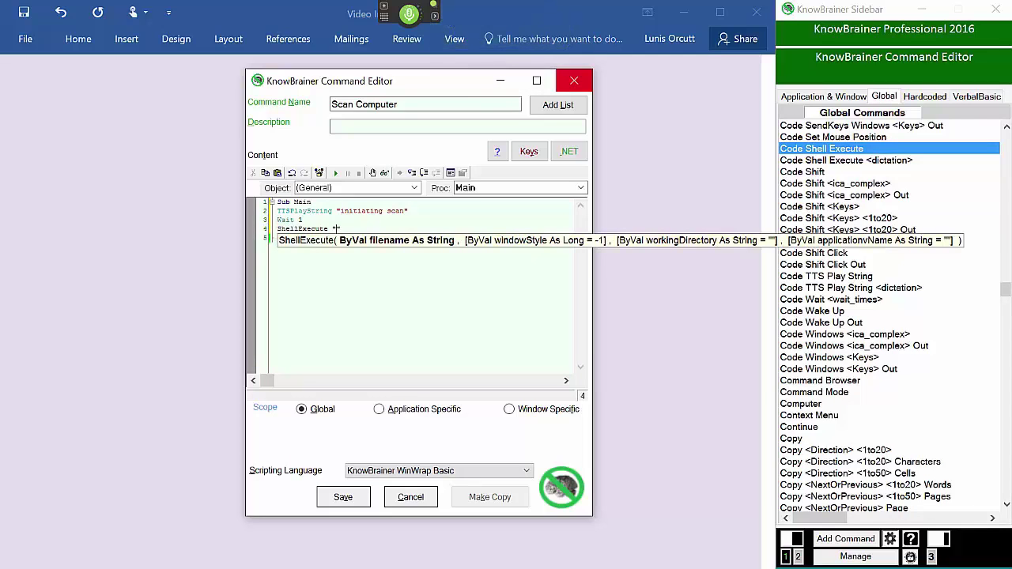
pyautogui.write('mbam')
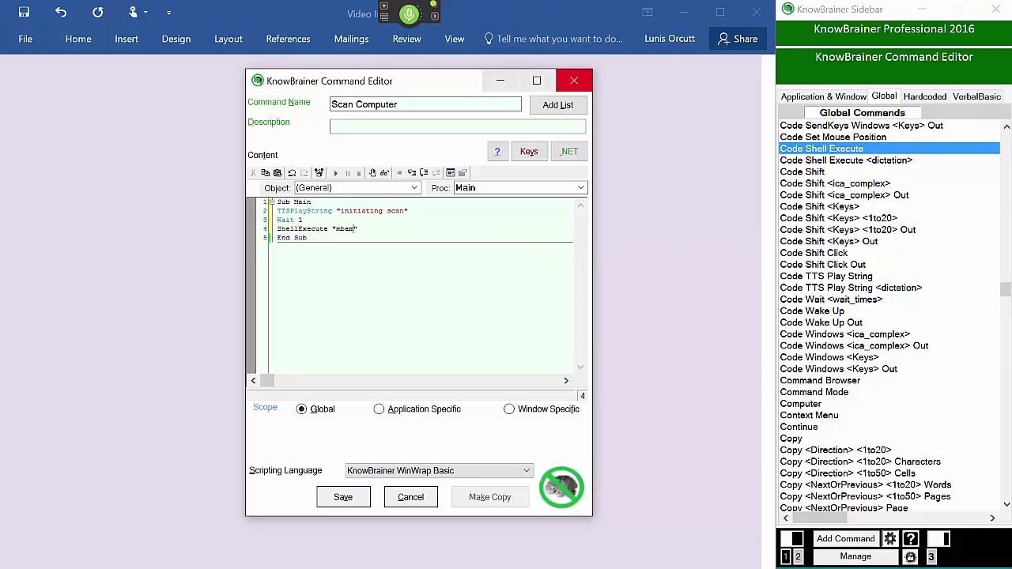
pyautogui.hotkey('alt', 's')
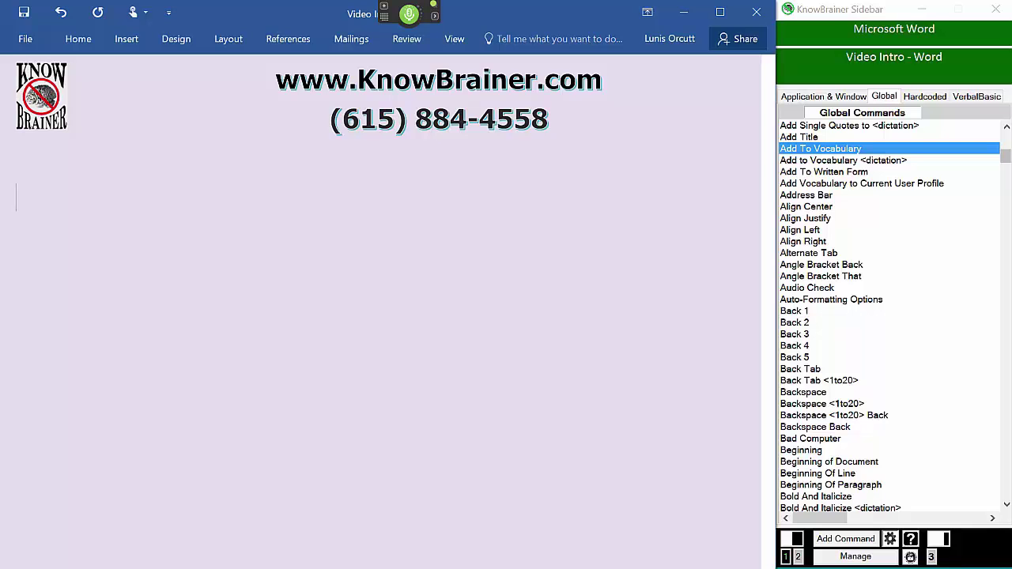
# - In Word, write that the Scan Computer command will be edited to use number 17 for Scan Now and minimize Malwarebytes, and clear the text
pyautogui.write('We will now edit the Scan Computer command and use number 17 to click the Scan Now button and minimize Malwarebytes')
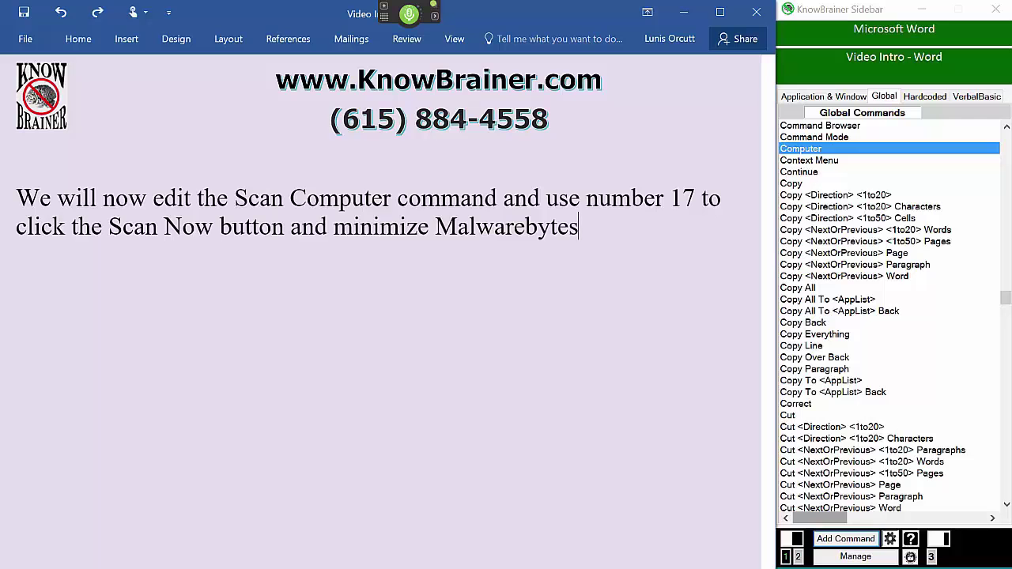
pyautogui.hotkey('ctrl', 'a')
pyautogui.press('Delete')
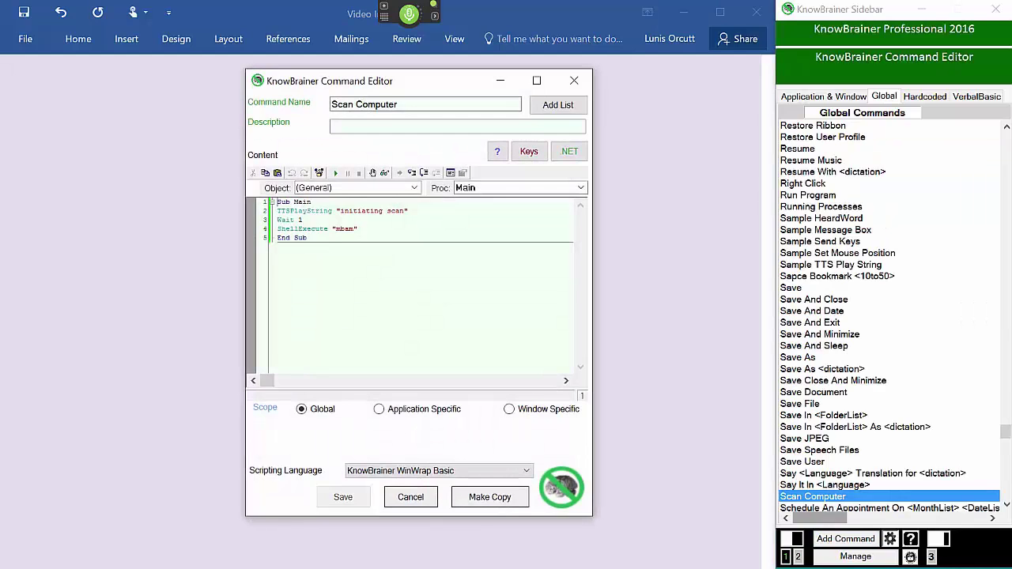
# - In the Scan Computer command's script, add the lines Wait 1 and DisplayNumbersAndClick 17 after the ShellExecute line
pyautogui.press('Down')
pyautogui.press('Down')
pyautogui.press('Down')
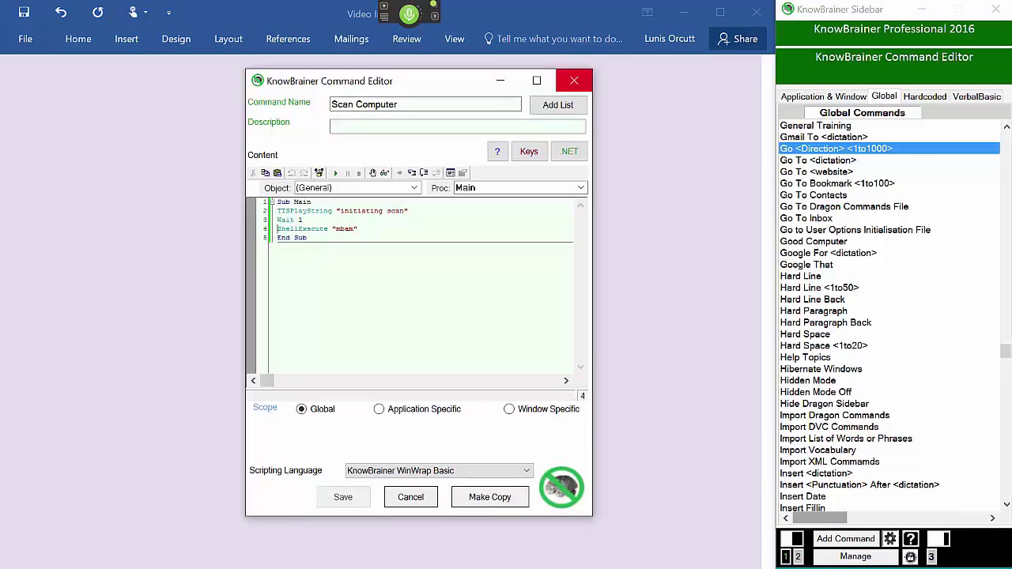
pyautogui.press('End')
pyautogui.press('Return')
pyautogui.write('Wait 1')
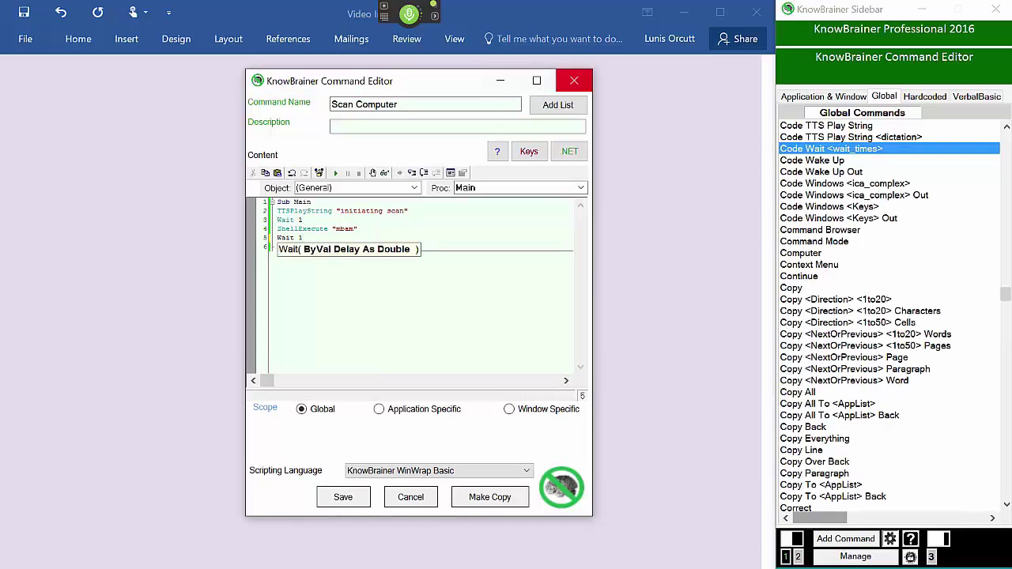
pyautogui.press('End')
pyautogui.press('Return')
pyautogui.write('DisplayNumbersAndClick 17')
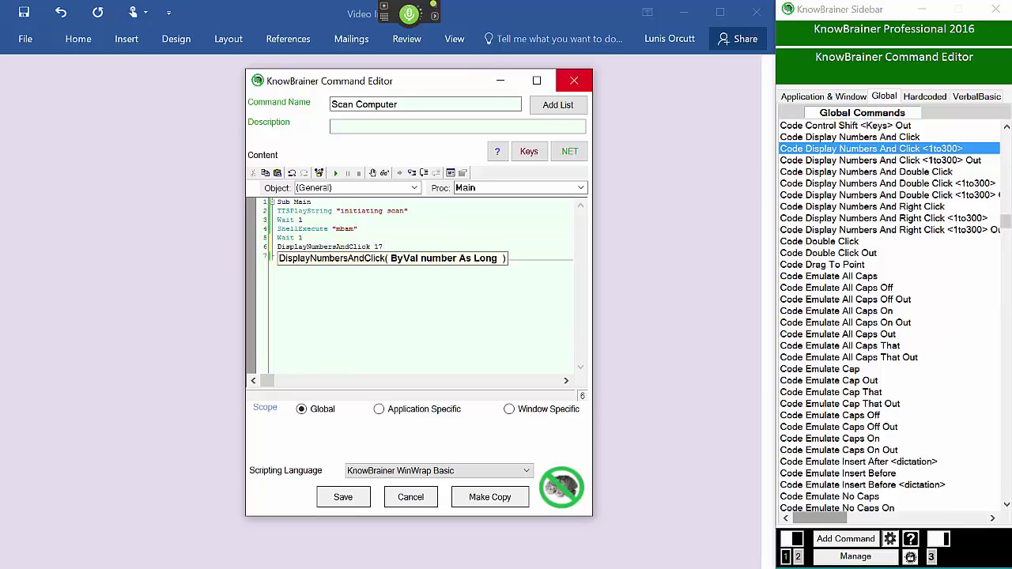
# - Add the lines Wait 0.5 and SendKeys "%{Space}" after the DisplayNumbersAndClick line
pyautogui.press('End')
pyautogui.press('Return')
pyautogui.write('Wait 0.5')
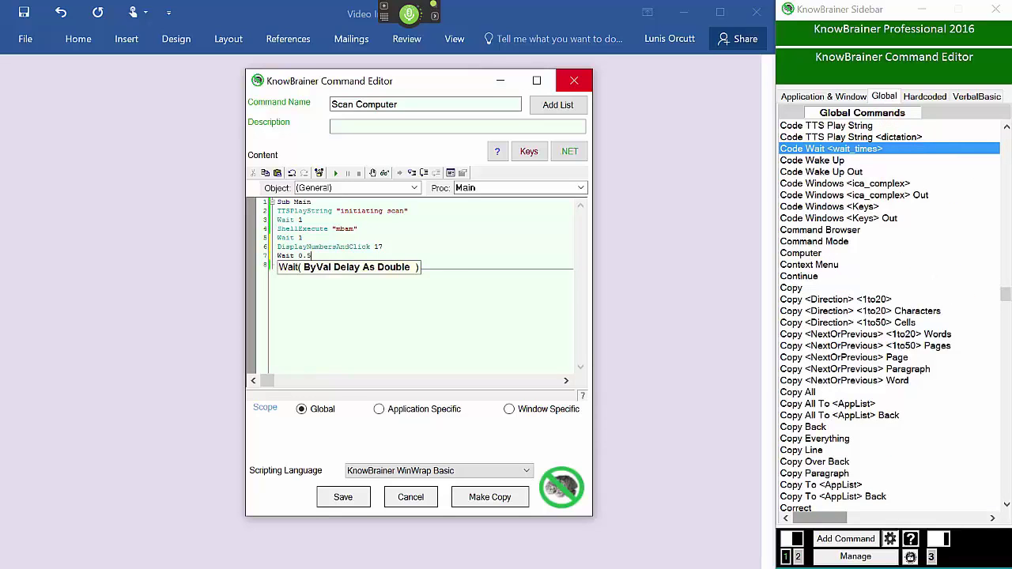
pyautogui.press('End')
pyautogui.press('Return')
pyautogui.write('SendKeys "%{Space}"')
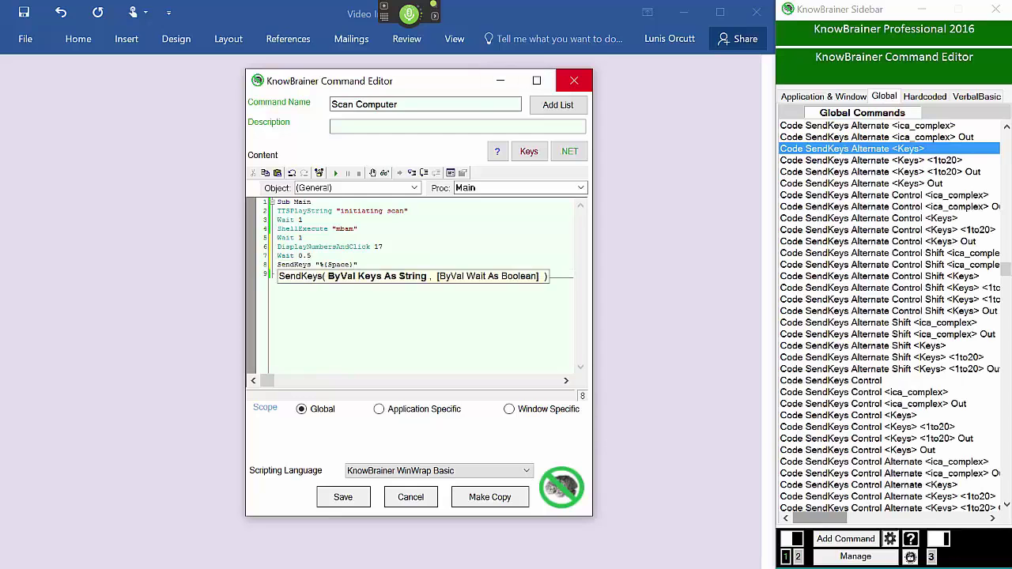
# - Add a Wait 0.3 line after the SendKeys line, start a new line below it, and save the edited command
pyautogui.press('End')
pyautogui.press('Return')
pyautogui.write('Wait 0.3')
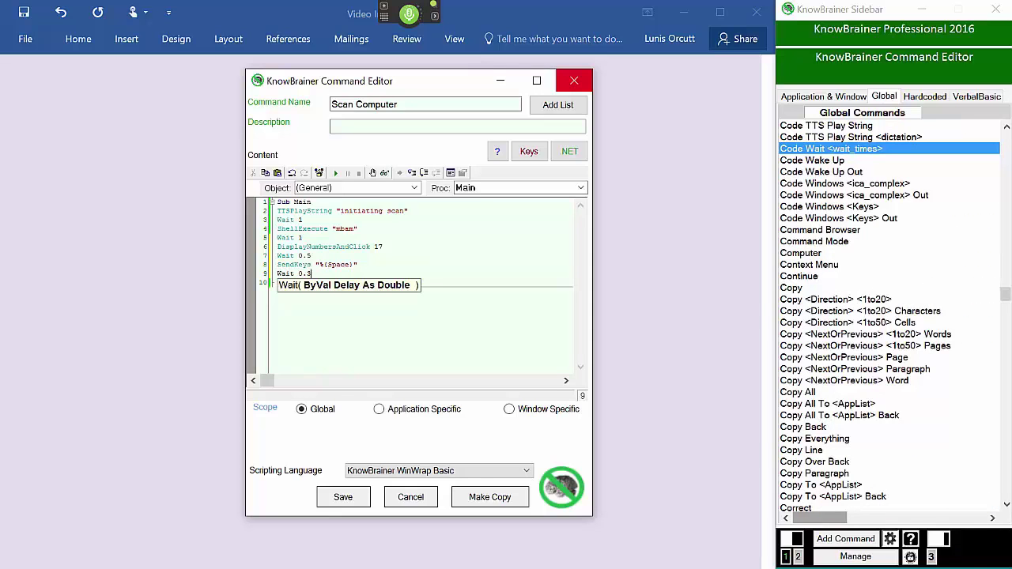
pyautogui.press('Return')
pyautogui.hotkey('alt', 's')
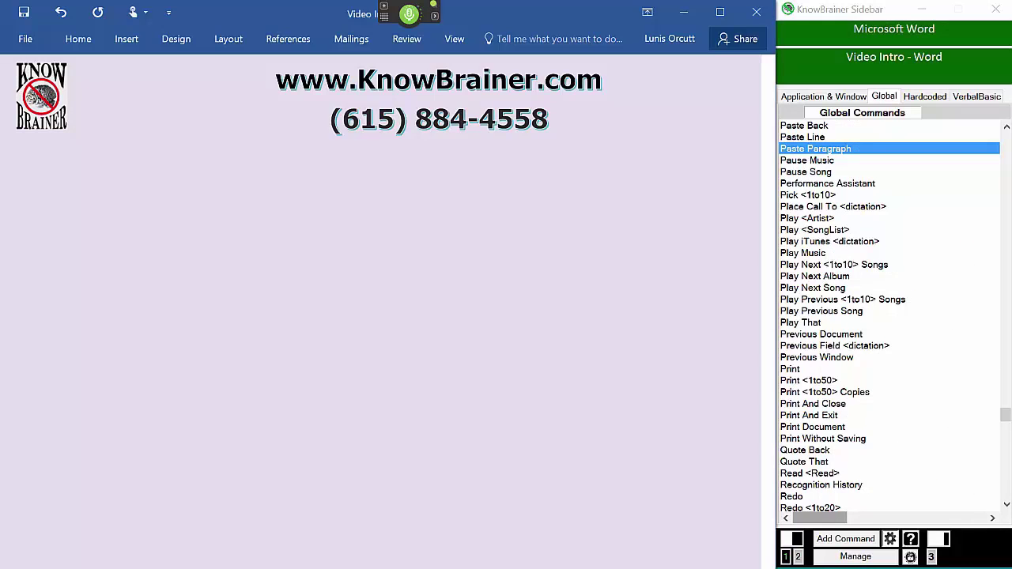
# - In Word, write a sentence introducing a closer look at the VerbalBasic script, and insert the full commented Malwarebytes scan script below it
pyautogui.write('Creating VB scripting commands with VerbalBasic')
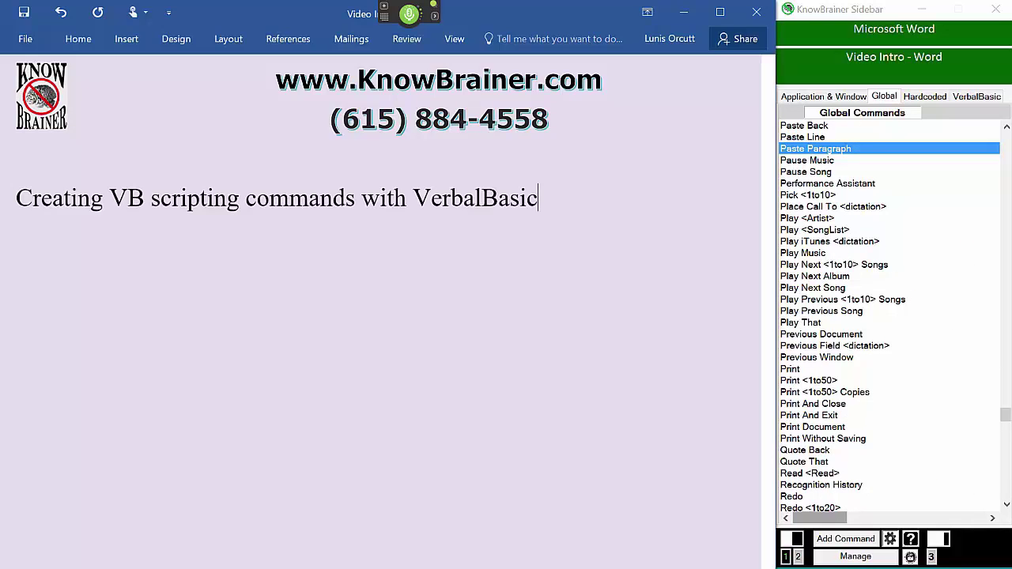
pyautogui.write(' is almost too fast')
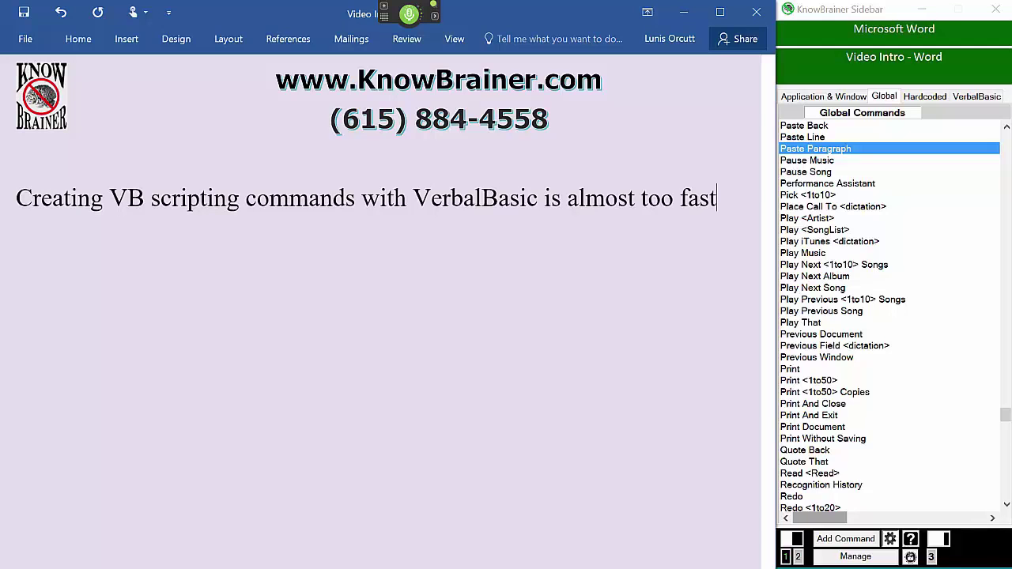
pyautogui.write(' so let’s take a closer look at the following script')
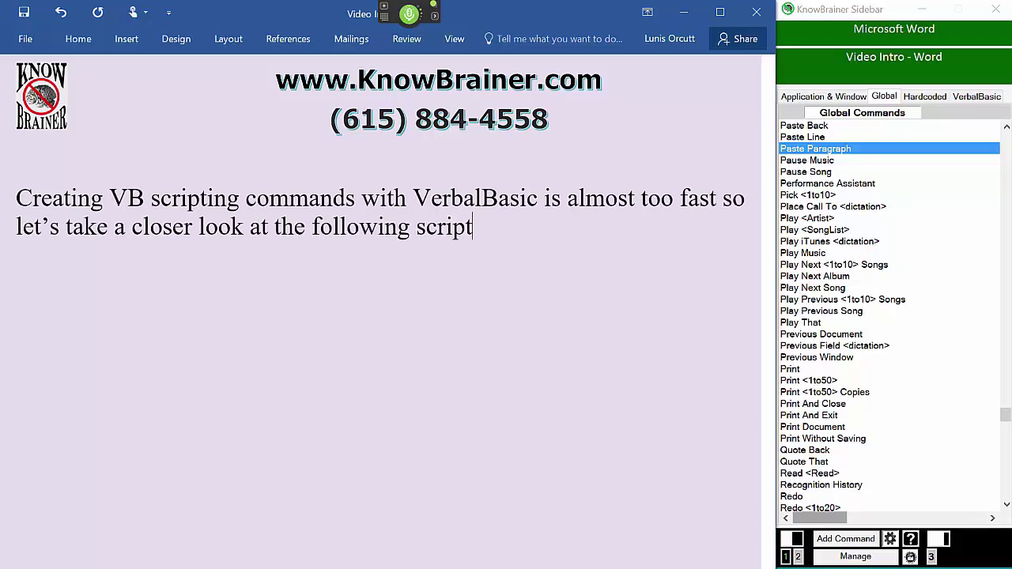
pyautogui.write('Sub Main TTSPlayString "initiating scan" \'verbally acknowledges command Wait 1 \'1 second pause ShellExecute "mbam" \'launches Malwarebytes Wait 1 DisplayNumbersAndClick 17 \'clicks on the 17th number Wait 0.5 SendKeys "%{Space}" \'presses alternate spacebar Wait 0.3 \'.3 second pause SendKeys "n" \'presses n to minimize Malwarebytes End Sub')
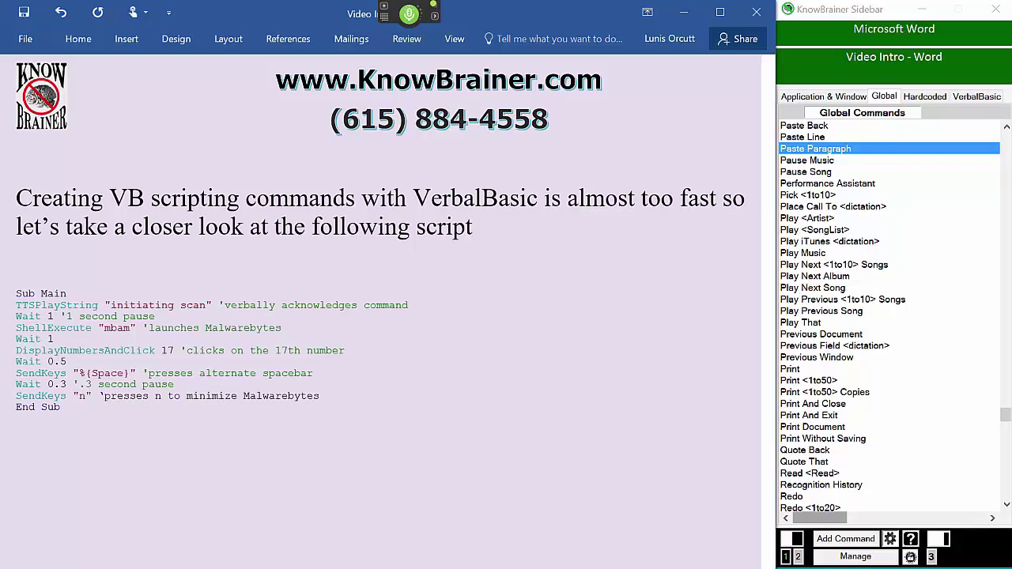